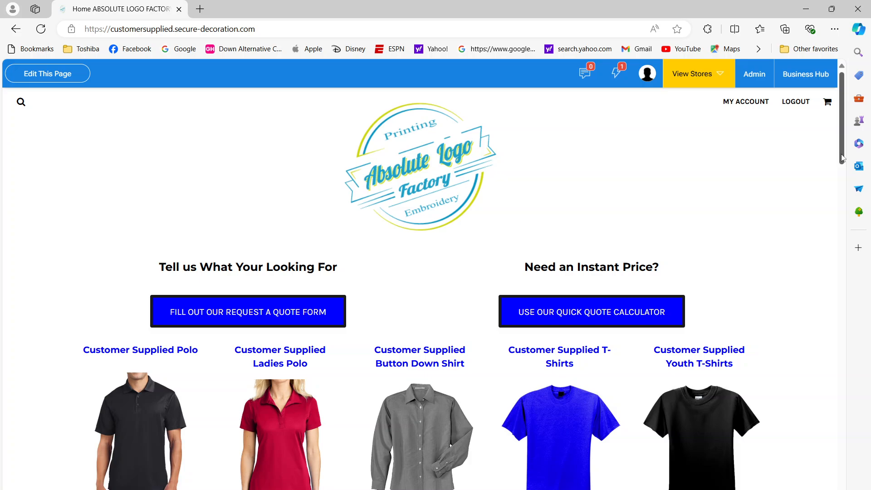
# - Open the Customer Supplied Polo product page from the store's home page
pyautogui.moveTo(841, 157); pyautogui.dragTo(826, 137)
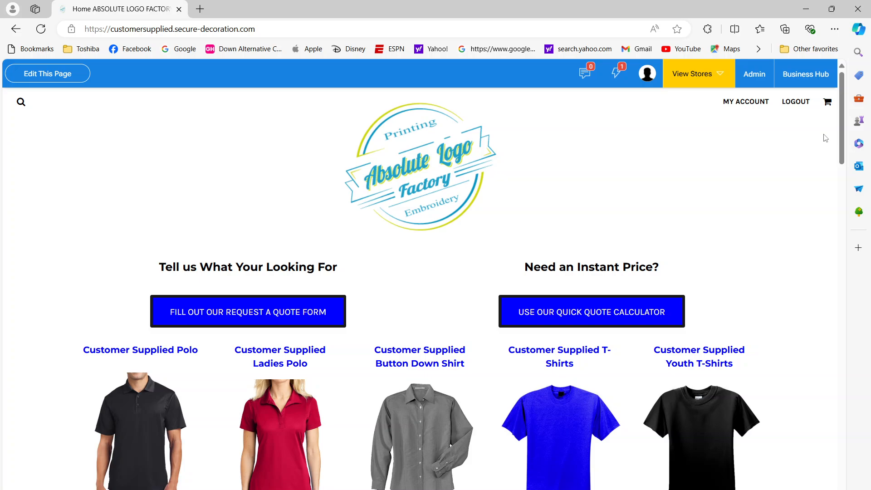
pyautogui.scroll(-3, 825, 138)
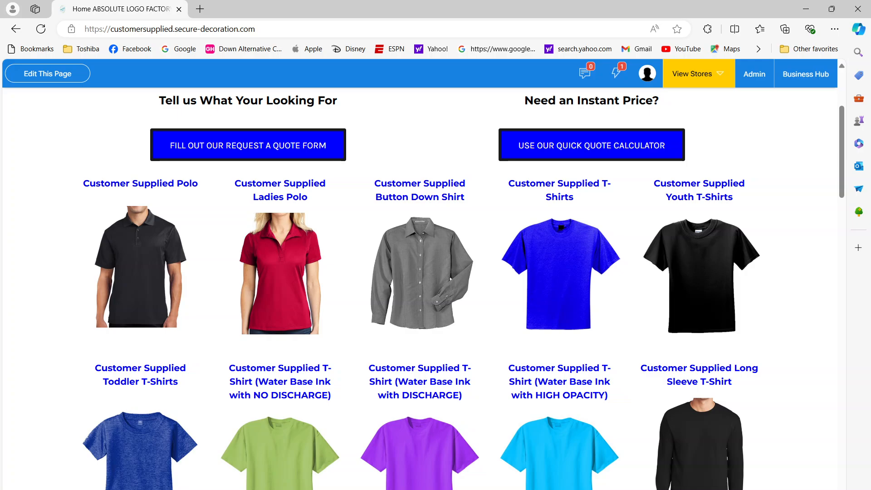
pyautogui.click(140, 267)
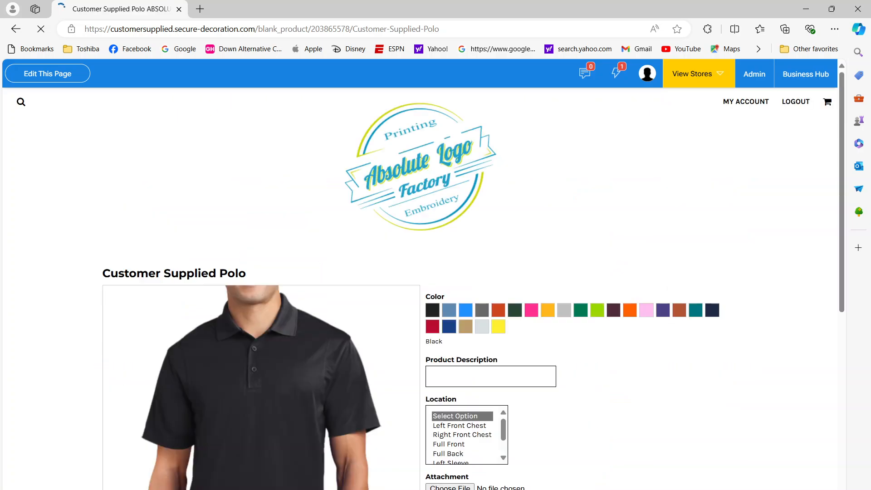
# - Preview the polo in Gold and set its color back to Black
pyautogui.scroll(-3, 473, 288)
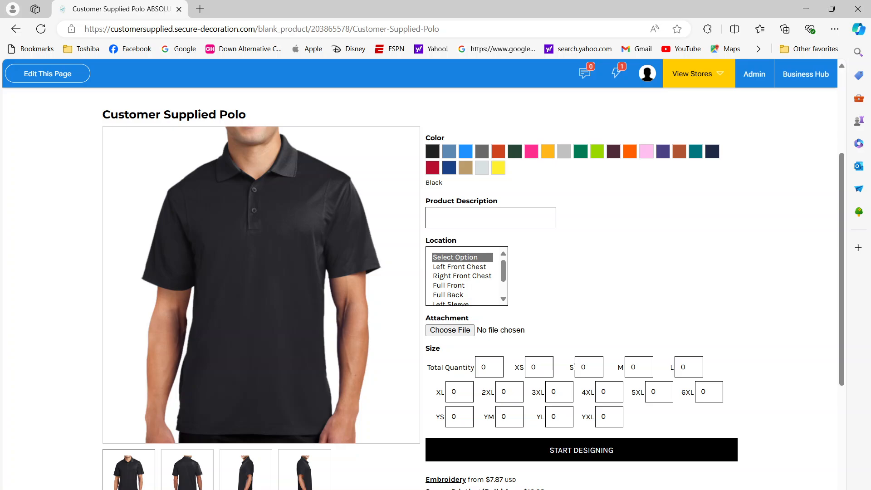
pyautogui.scroll(2, 670, 318)
pyautogui.scroll(-2, 670, 318)
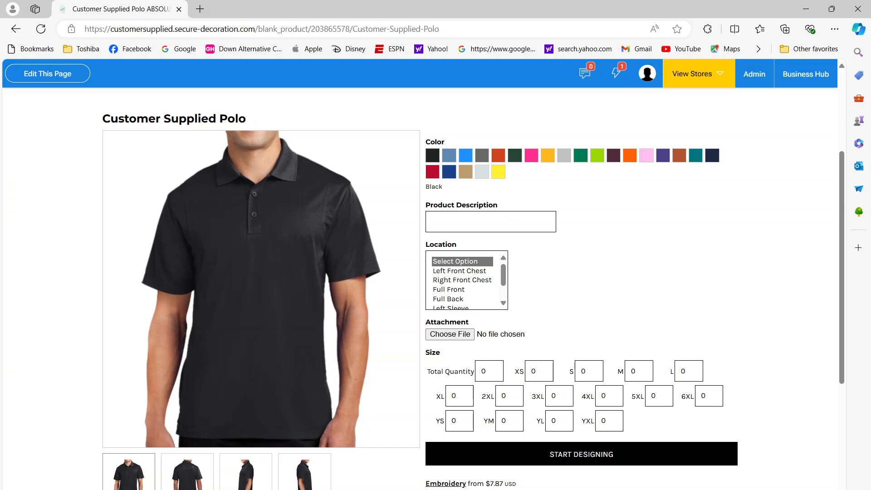
pyautogui.click(547, 161)
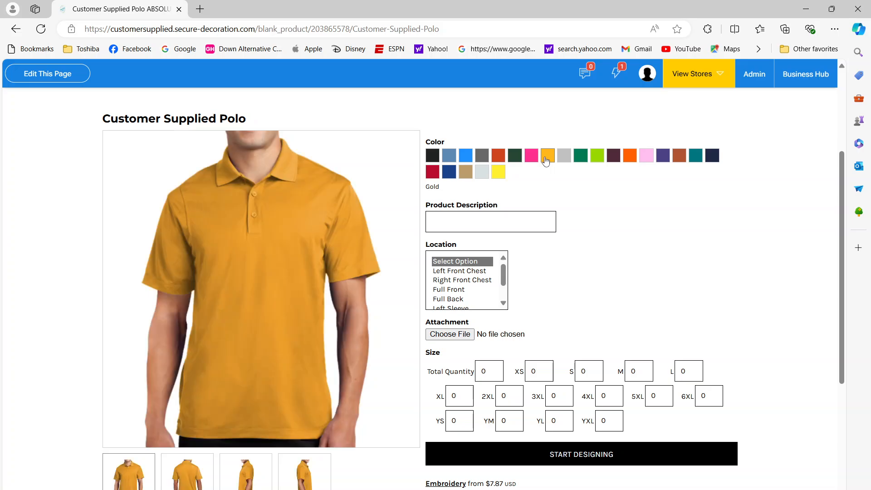
pyautogui.click(432, 158)
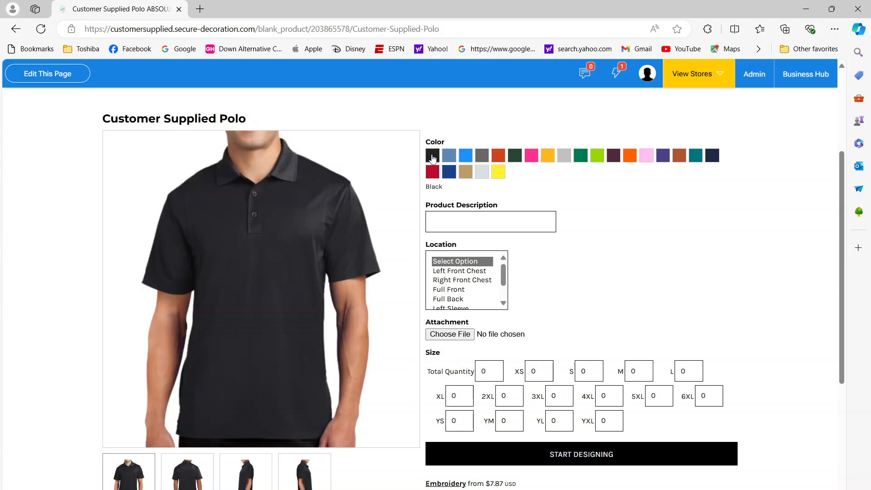
pyautogui.click(436, 219)
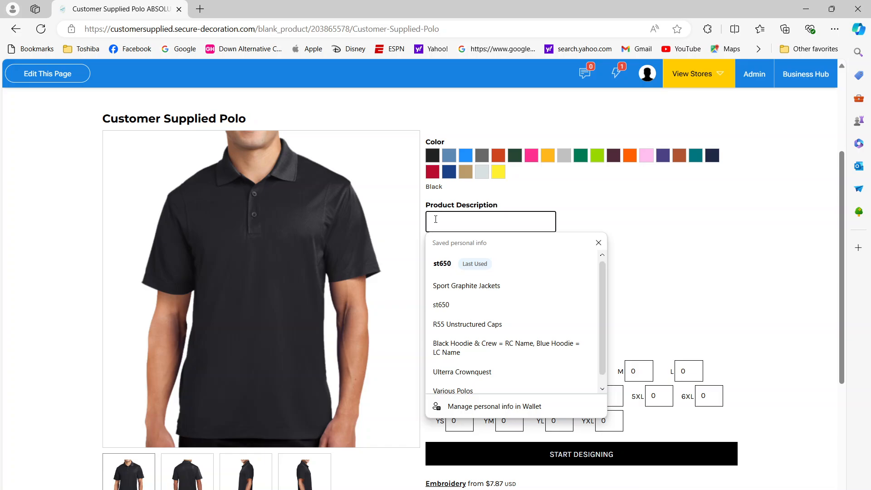
pyautogui.write('variety o')
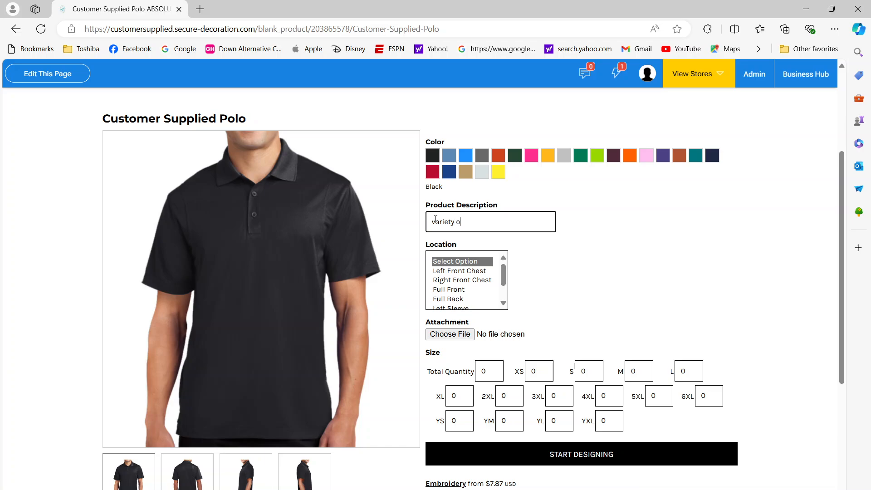
pyautogui.write('f shirt color')
pyautogui.press('BackSpace')
pyautogui.press('BackSpace')
pyautogui.press('BackSpace')
pyautogui.press('BackSpace')
pyautogui.press('BackSpace')
pyautogui.press('BackSpace')
pyautogui.press('BackSpace')
pyautogui.press('BackSpace')
pyautogui.press('BackSpace')
pyautogui.press('BackSpace')
pyautogui.press('BackSpace')
pyautogui.press('BackSpace')
pyautogui.press('BackSpace')
pyautogui.press('BackSpace')
pyautogui.press('BackSpace')
pyautogui.press('BackSpace')
pyautogui.press('BackSpace')
pyautogui.press('BackSpace')
pyautogui.press('BackSpace')
pyautogui.press('BackSpace')
# - Enter "review po sheet" as the product description and choose Left Front Chest as the location
pyautogui.write('reiv')
pyautogui.hotkey('ctrl', 'a')
pyautogui.write('review po sheet')
pyautogui.click(451, 272)
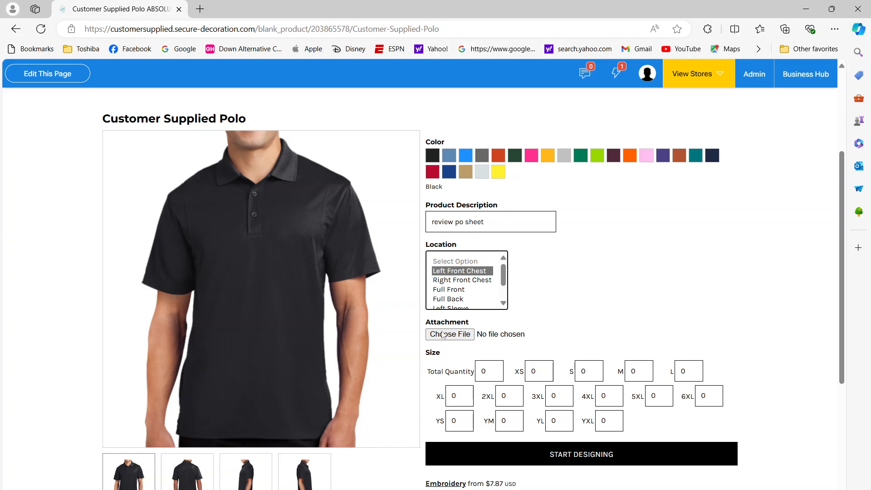
# - Set the polo's Total Quantity to 5
pyautogui.click(489, 371)
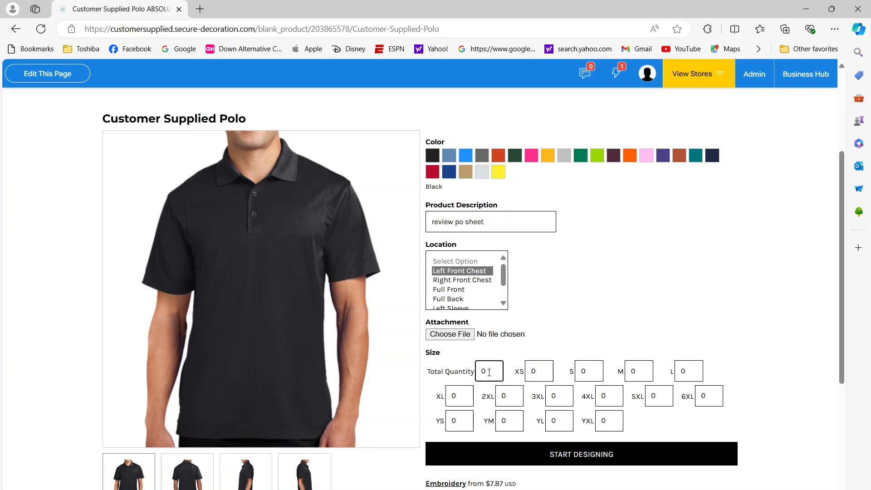
pyautogui.press('BackSpace')
pyautogui.write('55')
pyautogui.press('BackSpace')
pyautogui.press('BackSpace')
pyautogui.write('5')
# - Enter the size quantities for the polo: S 50, M 5, L 10, XL 10 and 2XL 5
pyautogui.press('Tab')
pyautogui.press('Tab')
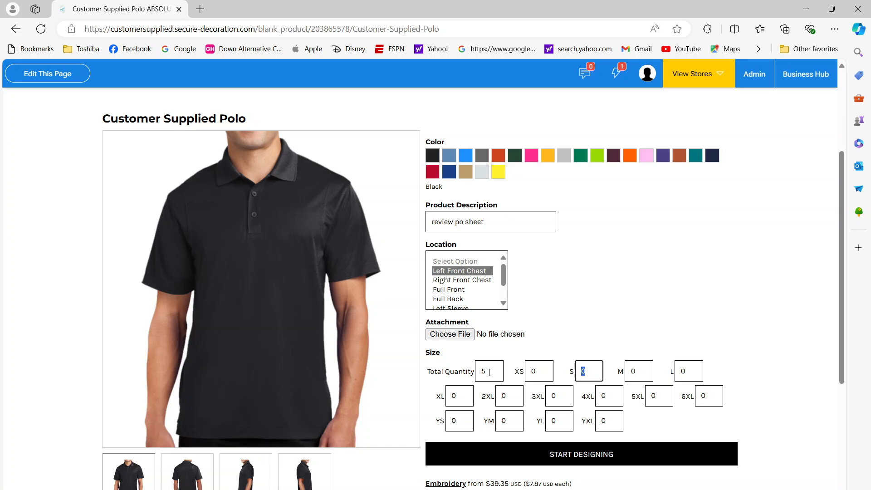
pyautogui.write('50')
pyautogui.press('Tab')
pyautogui.write('5')
pyautogui.press('Tab')
pyautogui.write('10')
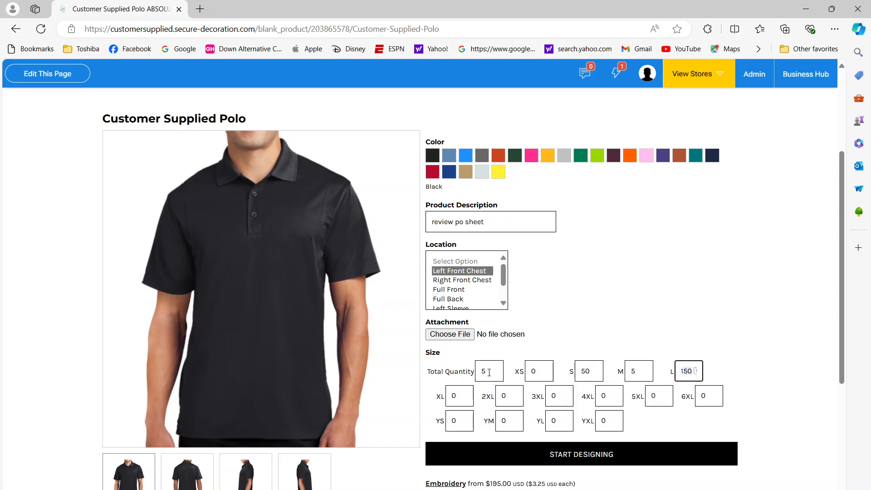
pyautogui.press('Tab')
pyautogui.write('10')
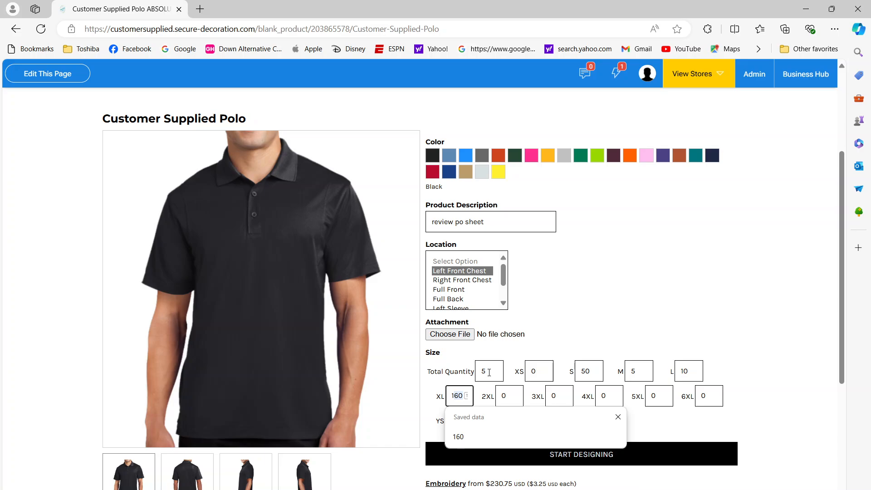
pyautogui.press('Tab')
pyautogui.write('5')
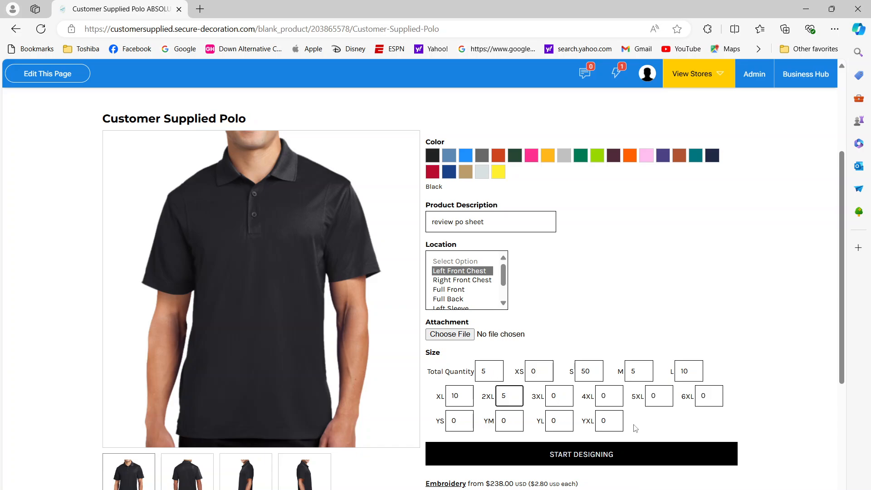
# - Review the decoration prices for the polo and start designing it with the entered options
pyautogui.scroll(-2, 635, 428)
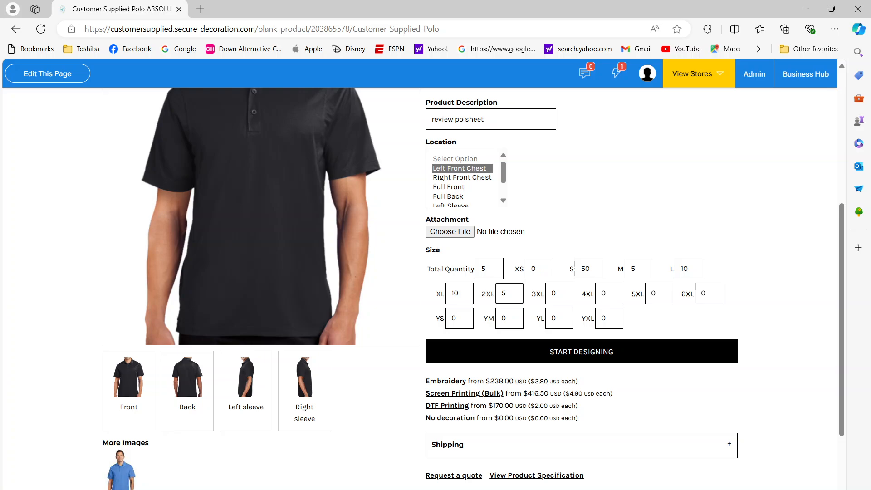
pyautogui.scroll(2, 474, 288)
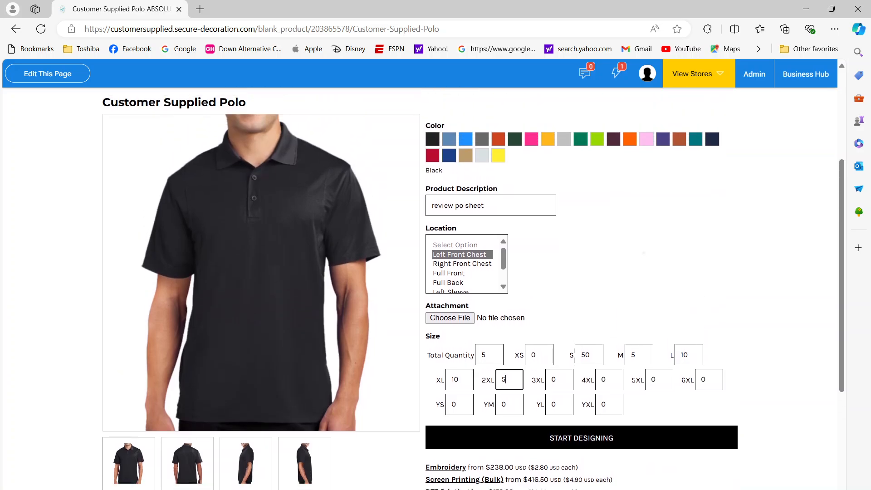
pyautogui.scroll(-1, 473, 290)
pyautogui.click(581, 422)
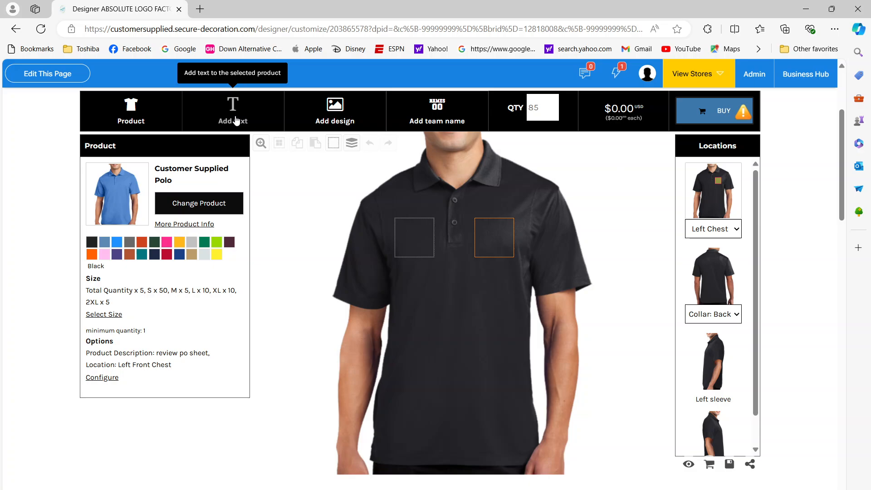
# - Add the Texas Rangers T embroidery design from the saved embroidery designs to the polo's left chest
pyautogui.click(338, 113)
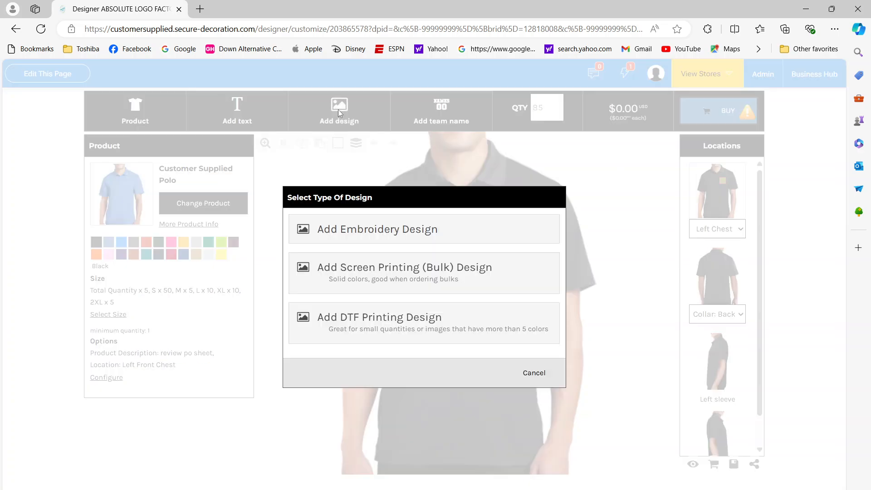
pyautogui.click(352, 227)
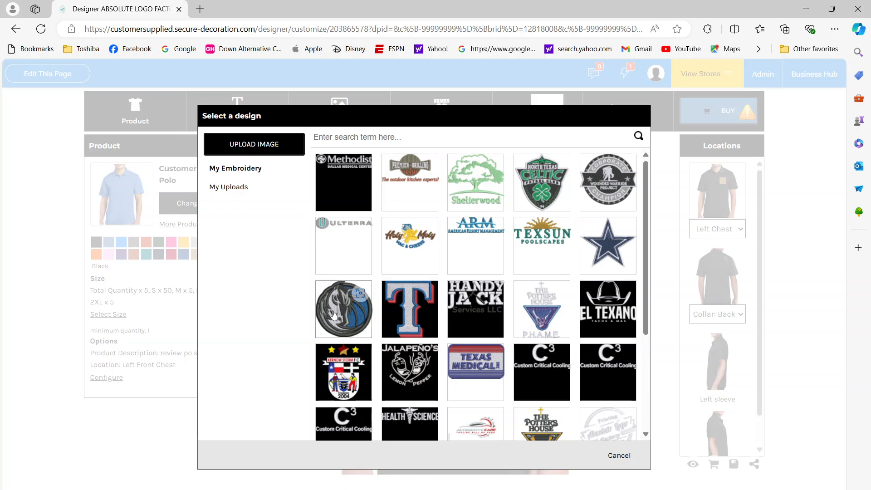
pyautogui.click(411, 318)
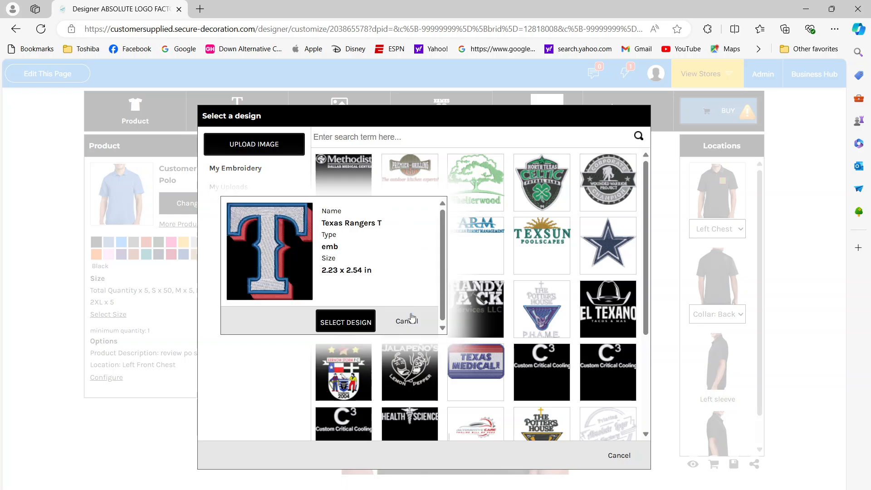
pyautogui.click(340, 323)
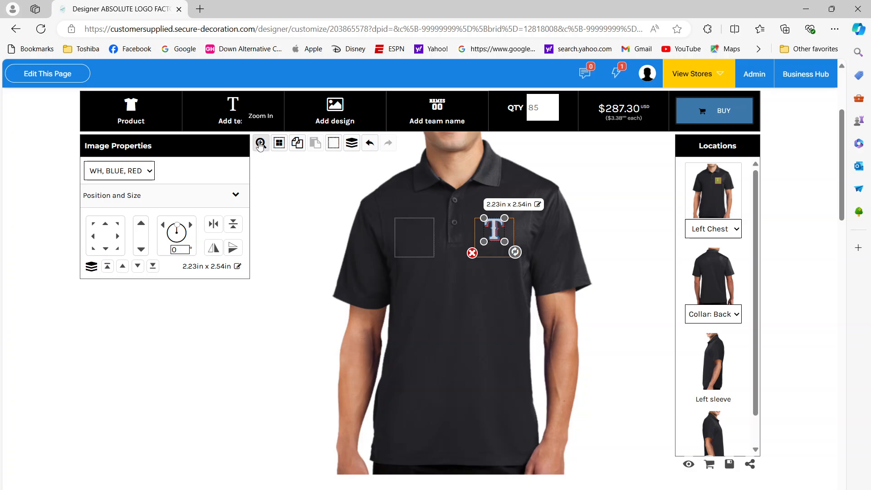
# - Center the T logo horizontally and vertically within the left chest decoration area
pyautogui.click(260, 143)
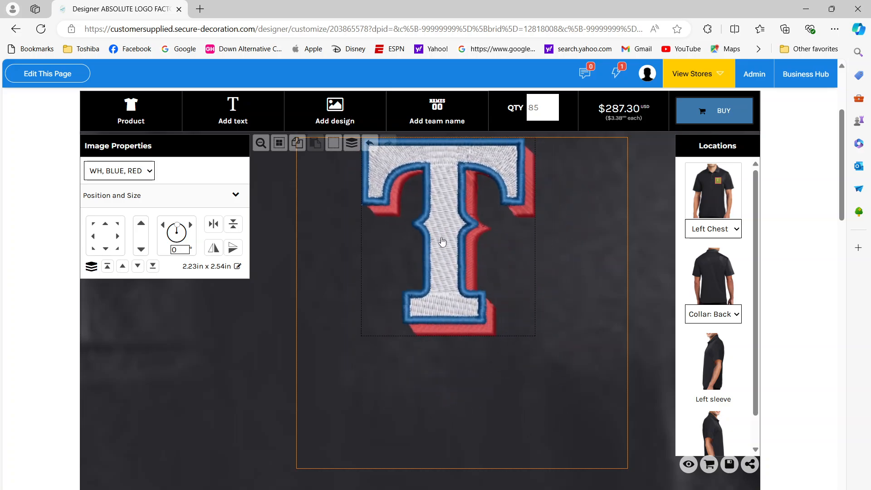
pyautogui.click(459, 273)
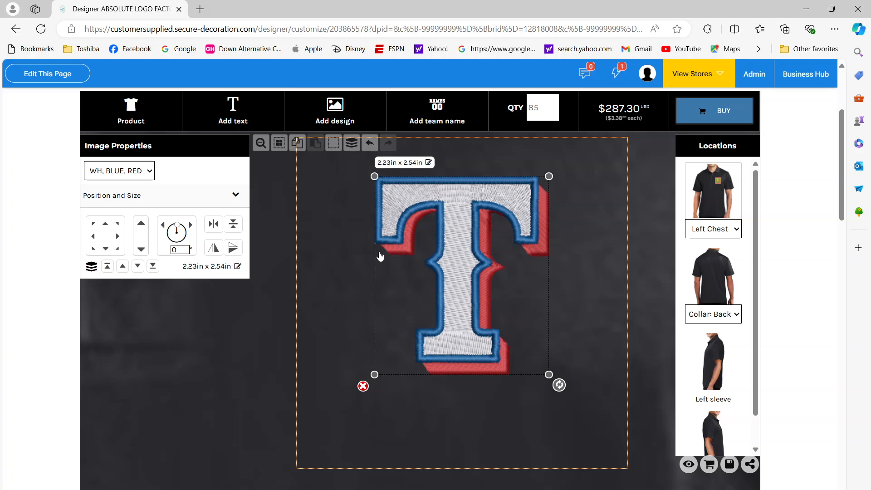
pyautogui.moveTo(473, 300); pyautogui.dragTo(436, 261)
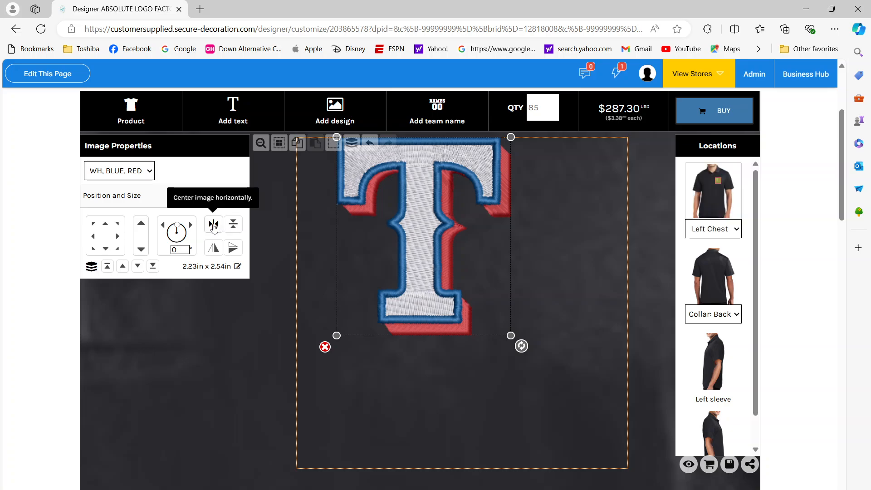
pyautogui.click(213, 225)
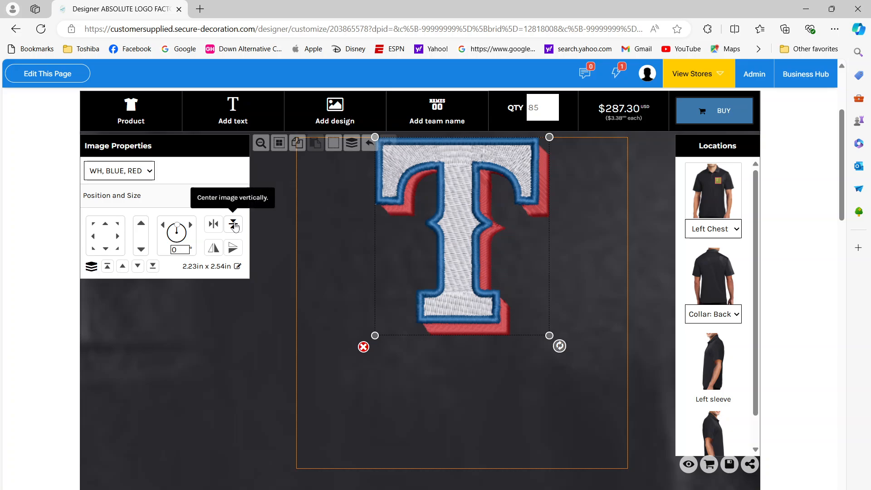
pyautogui.click(233, 226)
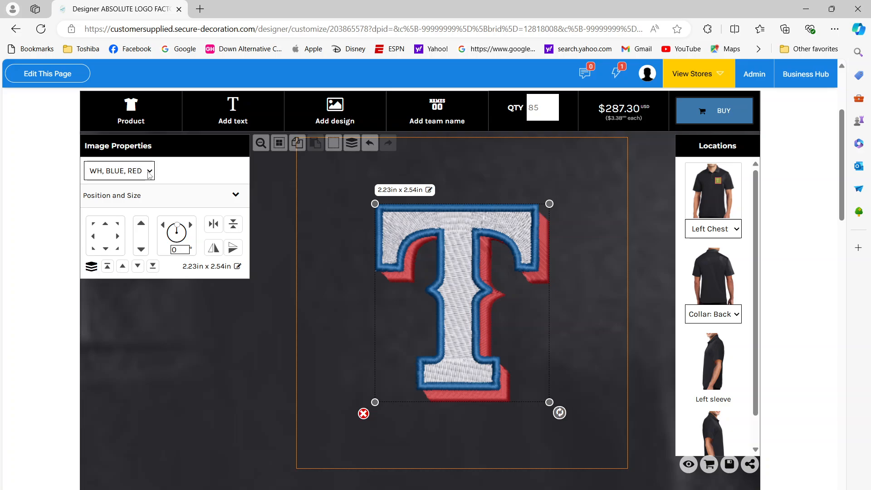
# - Preview the T logo in the ALL WHITE and WH, RED color versions and return it to WH, BLUE, RED
pyautogui.click(150, 175)
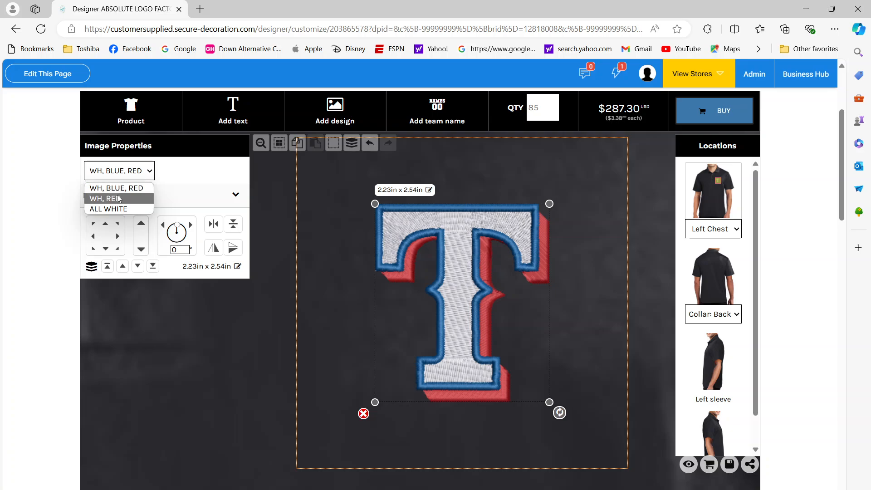
pyautogui.click(117, 209)
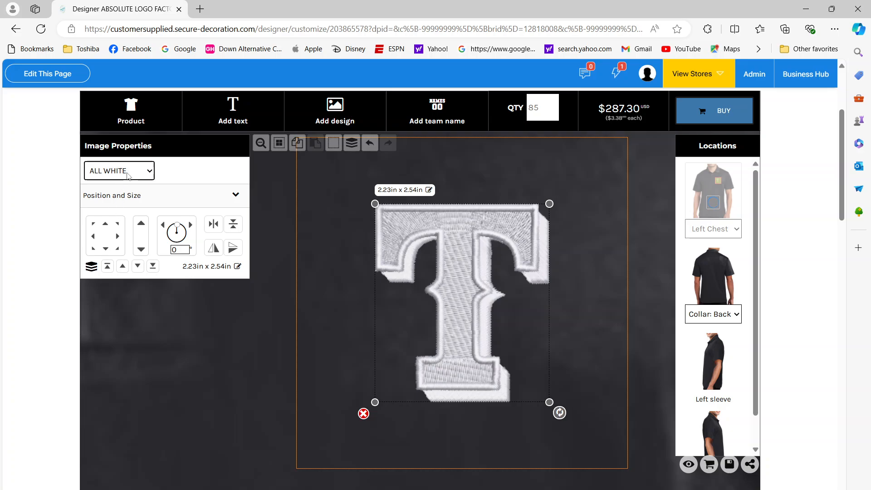
pyautogui.click(128, 176)
pyautogui.click(123, 198)
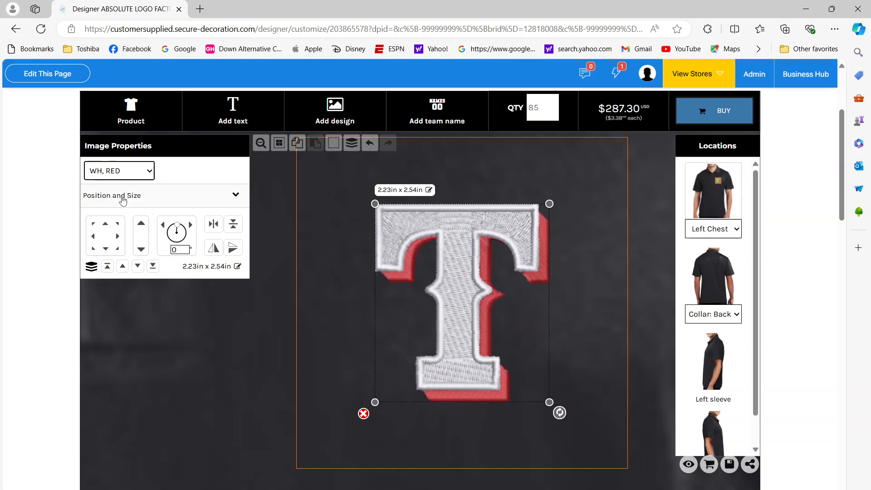
pyautogui.click(132, 174)
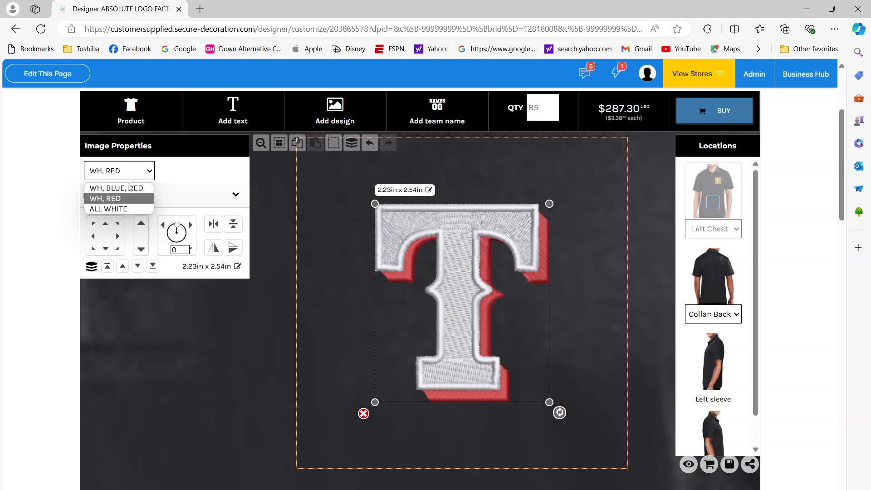
pyautogui.click(129, 188)
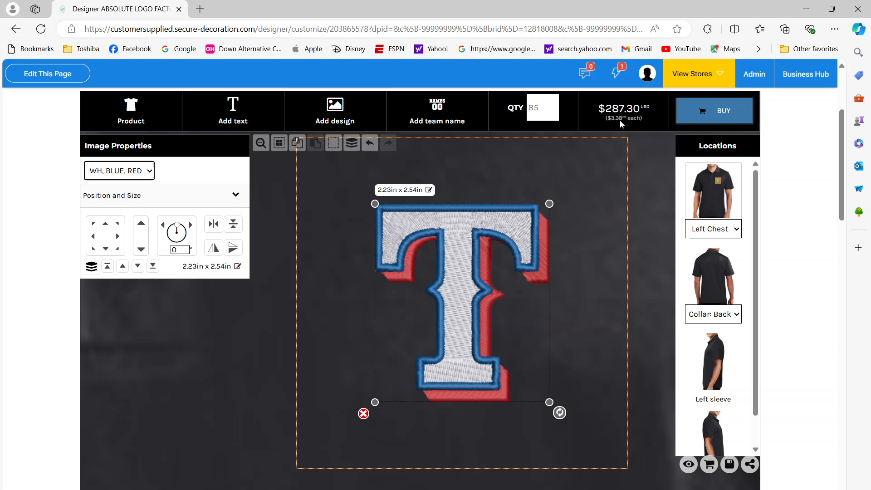
# - Change the order's Total Quantity to 50 in the size selection, keeping the other size amounts
pyautogui.click(545, 109)
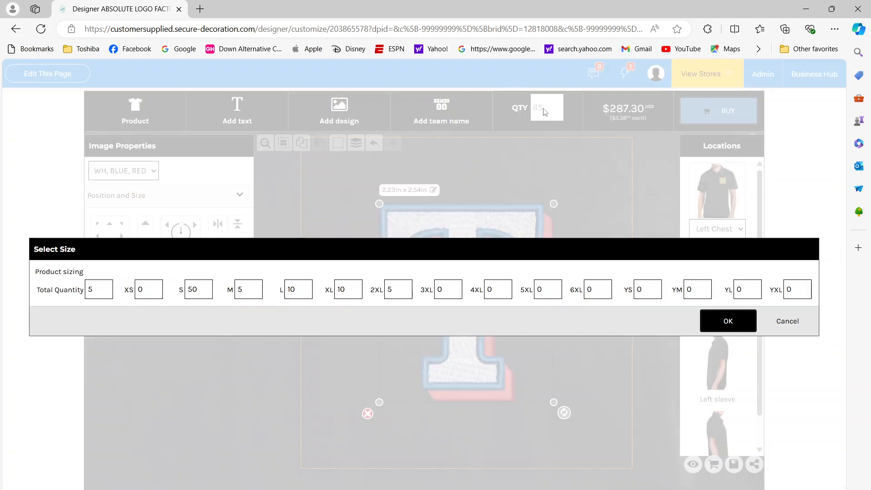
pyautogui.click(105, 286)
pyautogui.press('BackSpace')
pyautogui.write('50')
pyautogui.click(728, 321)
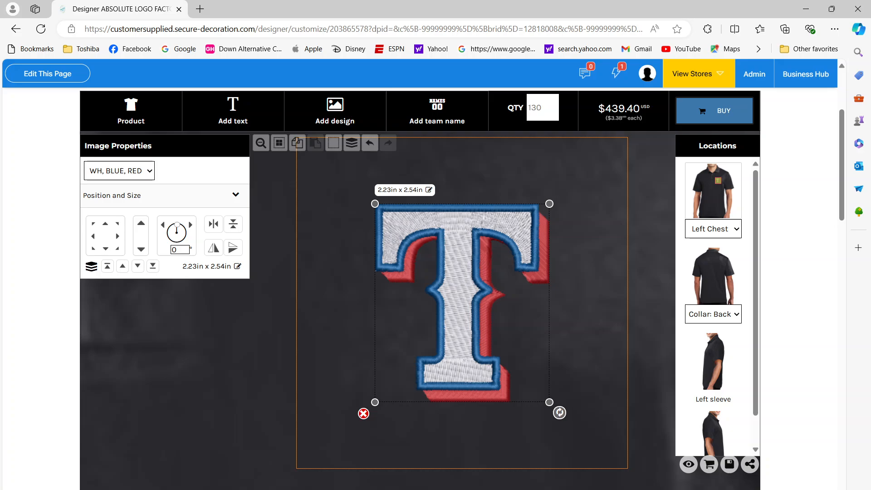
# - Set the polo's Total Quantity to 100 in the size selection, keeping the other size amounts
pyautogui.click(542, 108)
pyautogui.click(99, 289)
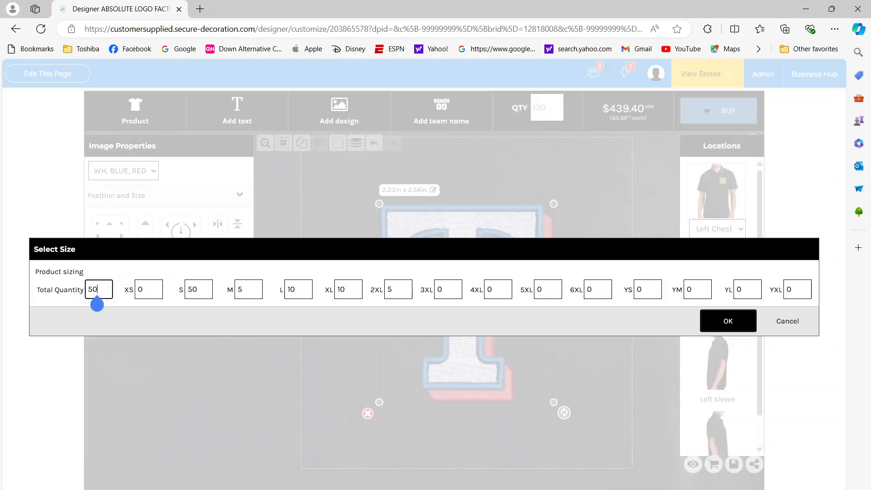
pyautogui.press('BackSpace')
pyautogui.press('BackSpace')
pyautogui.write('180')
pyautogui.press('Return')
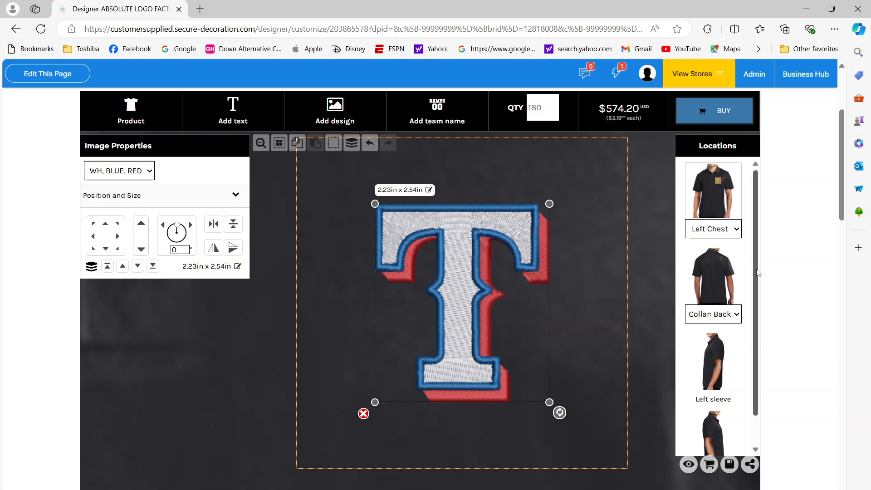
# - View the polo's Collar: Back and Left sleeve decoration locations and return to the front view with the Left Chest logo
pyautogui.scroll(-1, 756, 269)
pyautogui.scroll(1, 752, 245)
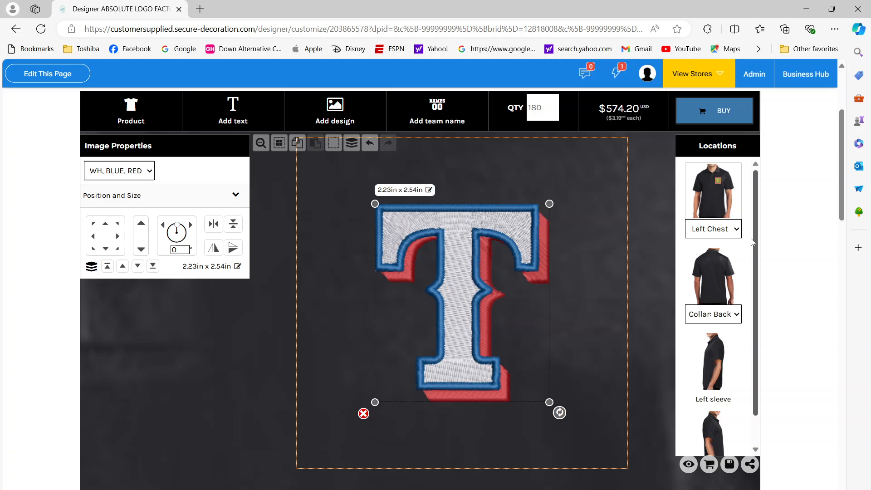
pyautogui.click(719, 229)
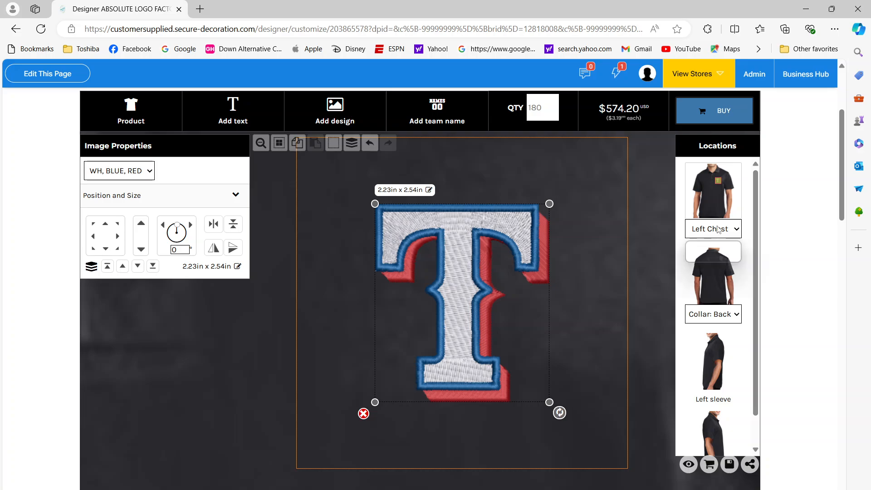
pyautogui.click(721, 319)
pyautogui.click(721, 317)
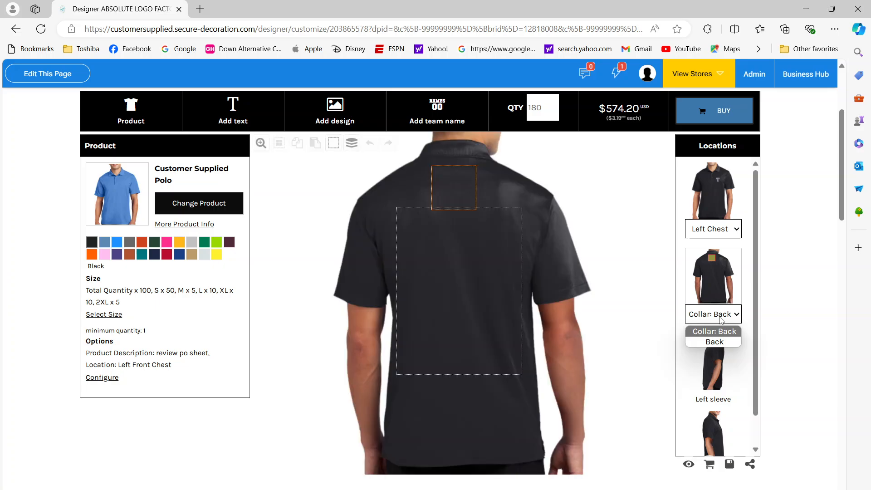
pyautogui.click(716, 360)
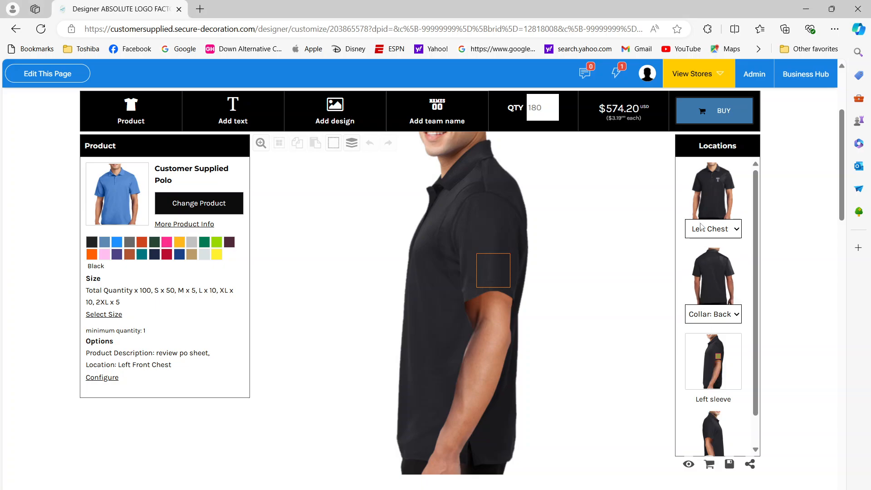
pyautogui.click(710, 199)
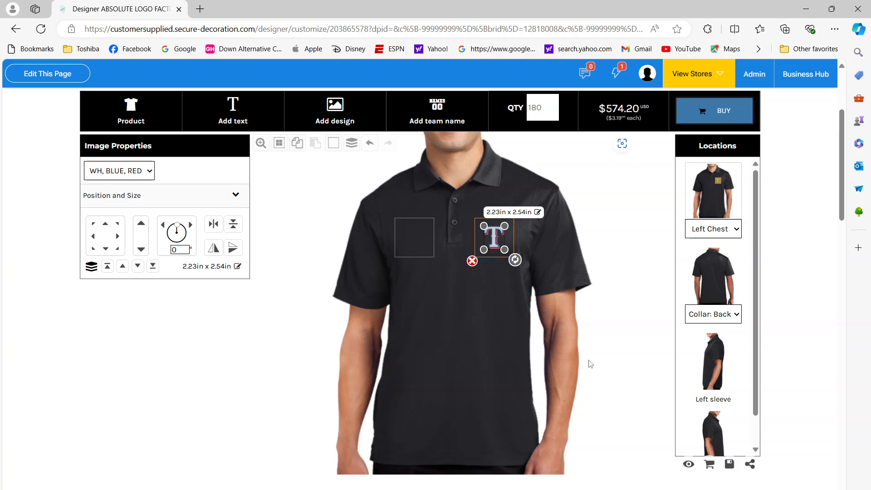
# - Add the customized polo to the cart and start a new design
pyautogui.click(707, 120)
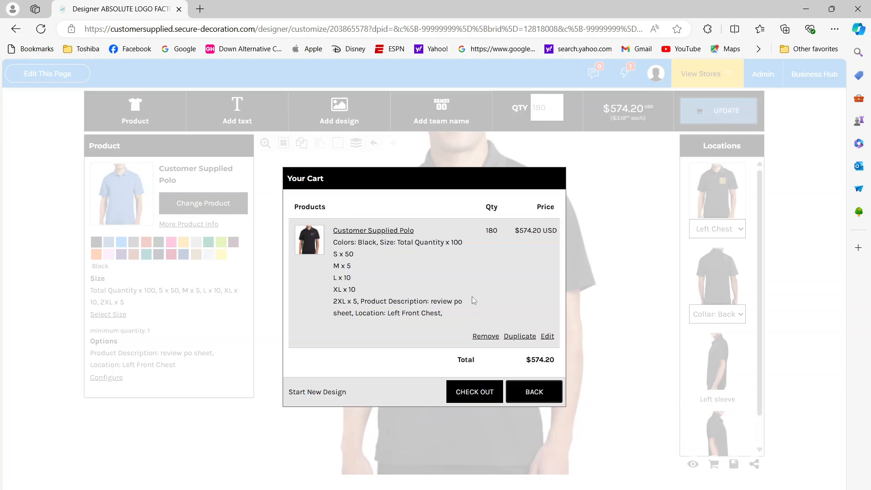
pyautogui.click(316, 392)
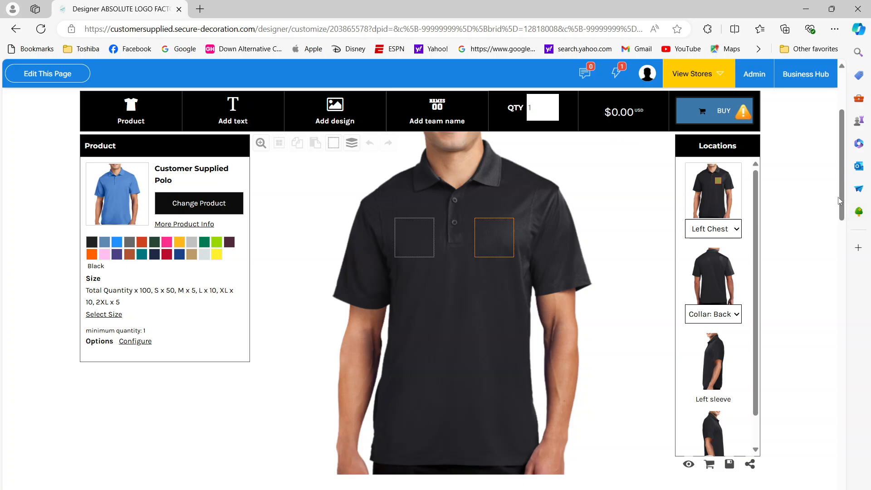
# - Return to the store's home page, browse the customer-supplied products and open Customer Supplied T-Shirts
pyautogui.moveTo(840, 202); pyautogui.dragTo(842, 151)
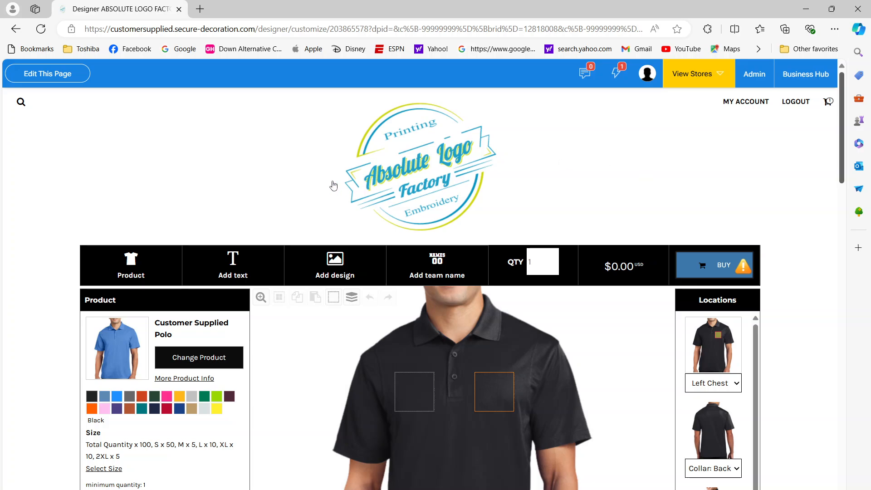
pyautogui.click(389, 178)
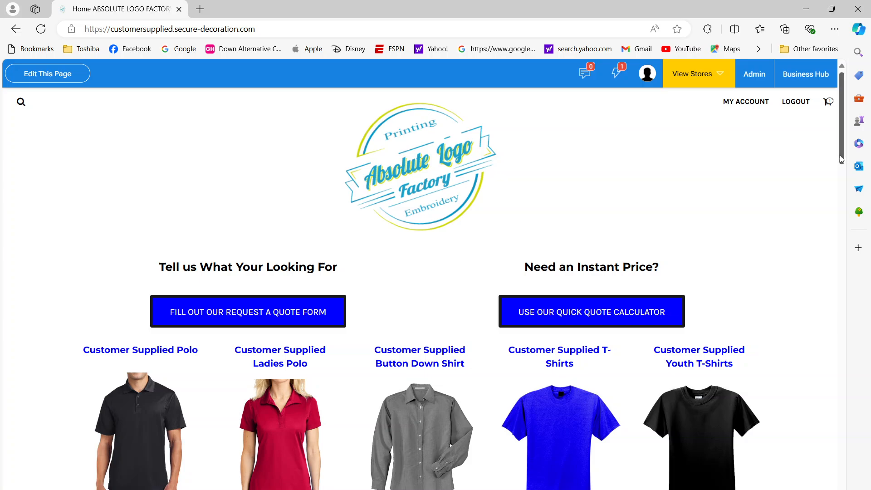
pyautogui.moveTo(840, 158); pyautogui.dragTo(820, 266)
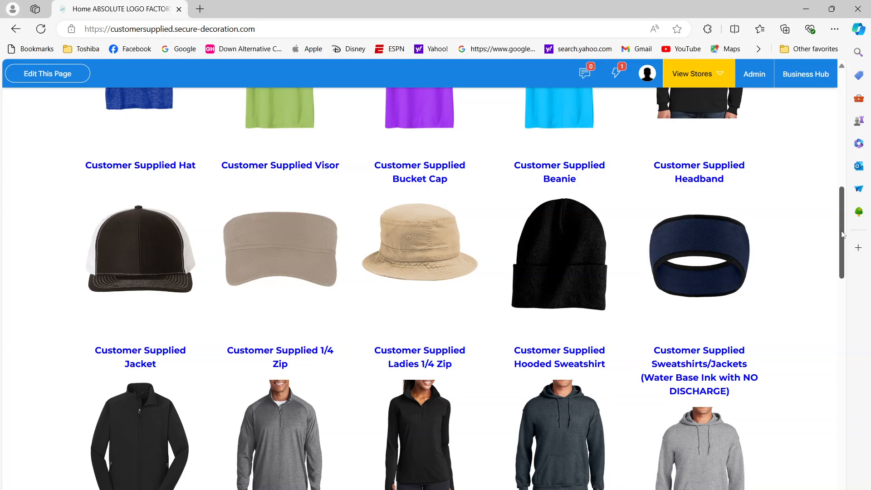
pyautogui.moveTo(841, 234); pyautogui.dragTo(843, 160)
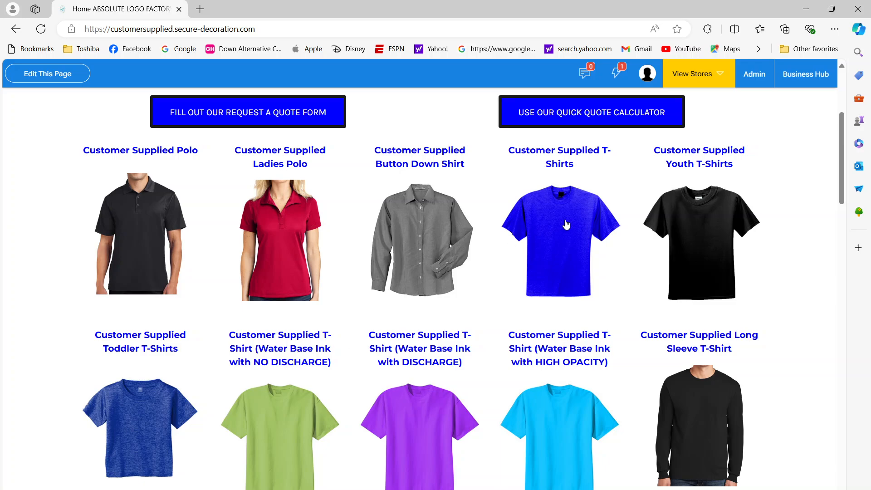
pyautogui.click(560, 240)
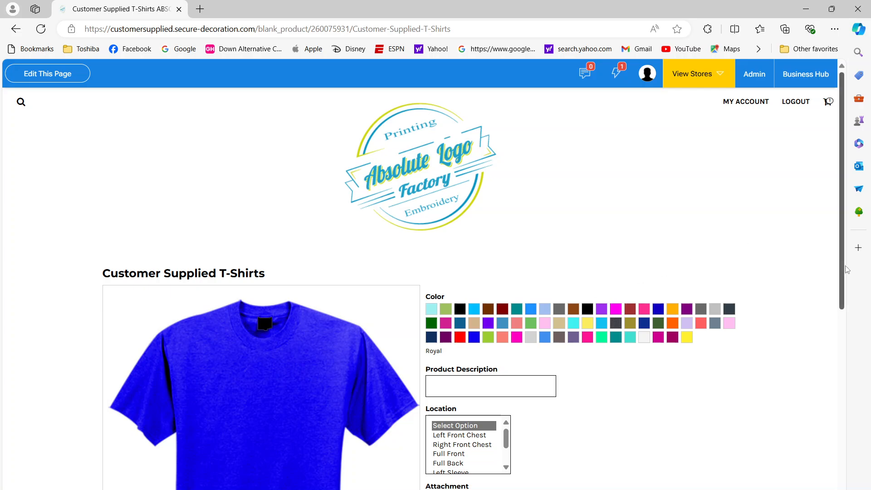
# - Configure the T-shirt with the Maize color, the product description "29m Jerzees" and the Full Front location
pyautogui.moveTo(843, 275); pyautogui.dragTo(840, 343)
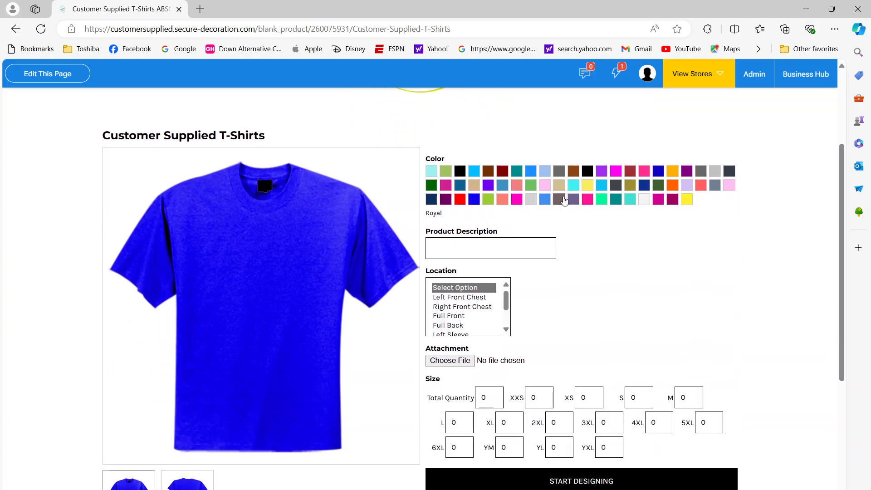
pyautogui.click(587, 186)
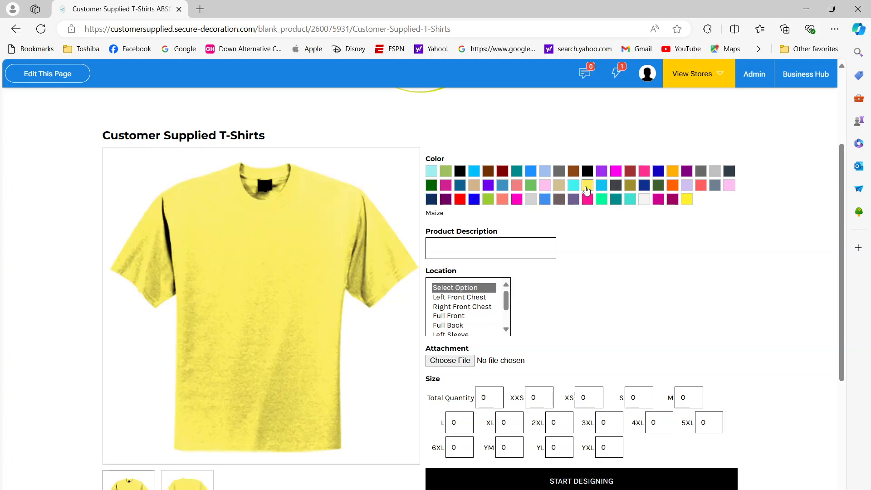
pyautogui.click(446, 244)
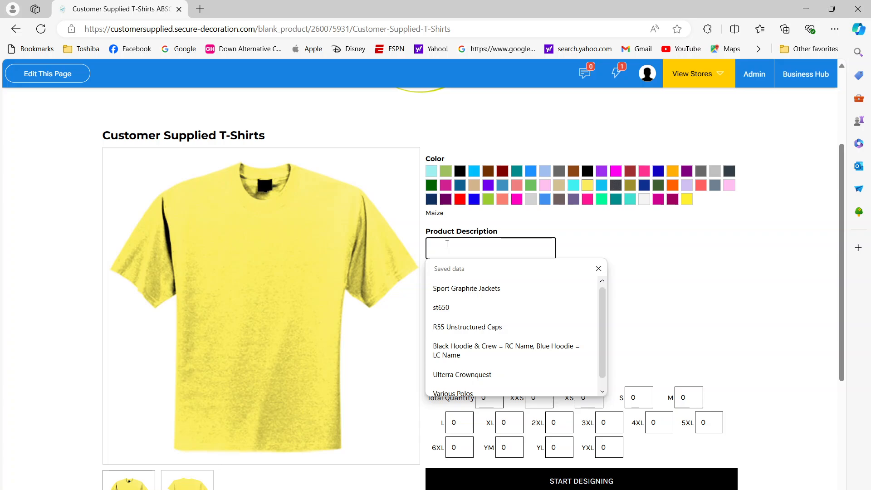
pyautogui.write('29')
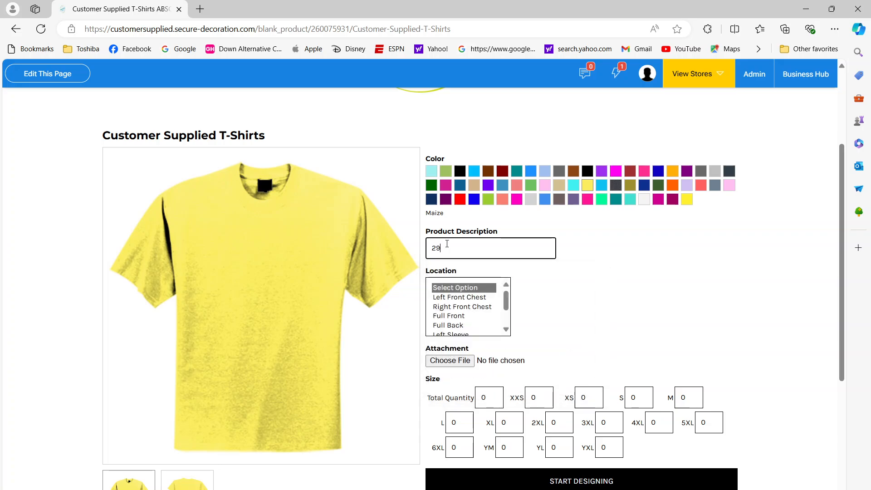
pyautogui.write('m Jerzees')
pyautogui.click(450, 316)
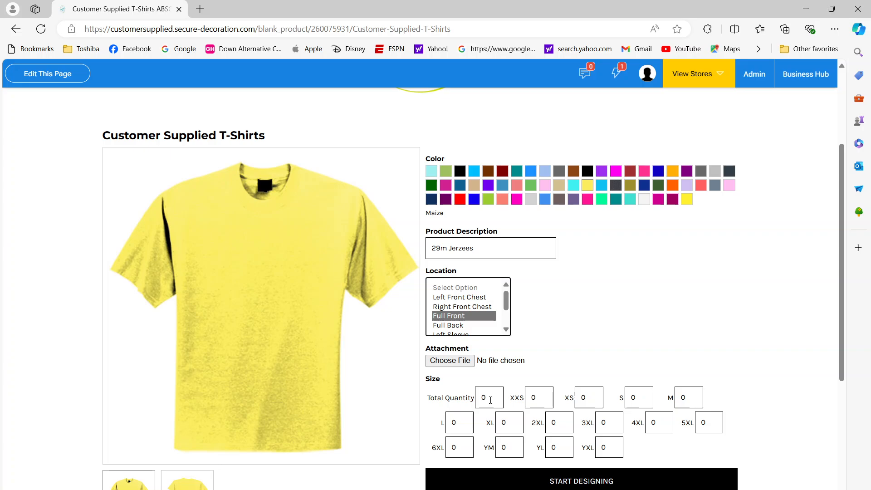
# - Set the T-shirt's Total Quantity to 145 and start designing it
pyautogui.click(490, 400)
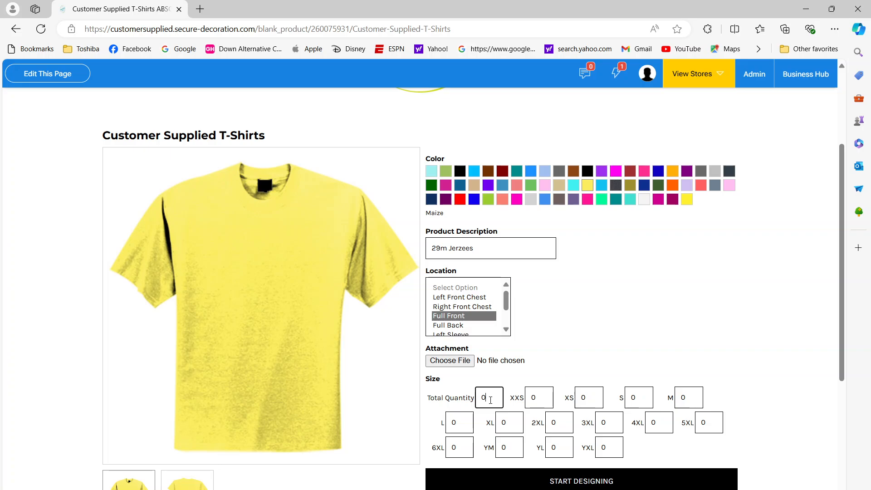
pyautogui.press('BackSpace')
pyautogui.write('145')
pyautogui.click(558, 484)
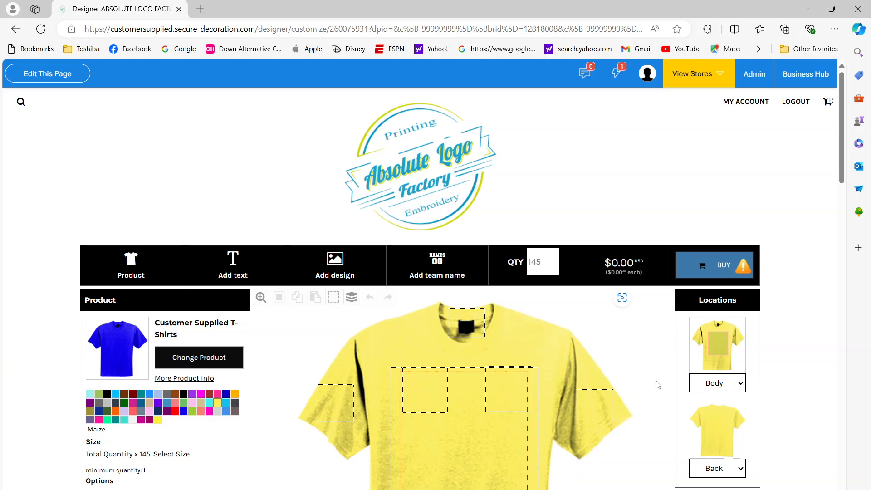
# - Examine the Left Chest, Right Chest, Body and OverSize Body decoration areas on the T-shirt's front
pyautogui.scroll(-4, 843, 176)
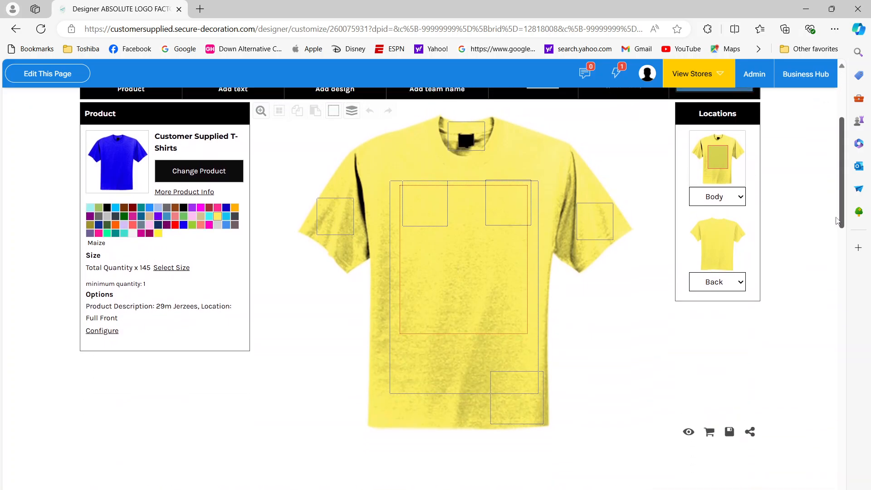
pyautogui.scroll(1, 717, 244)
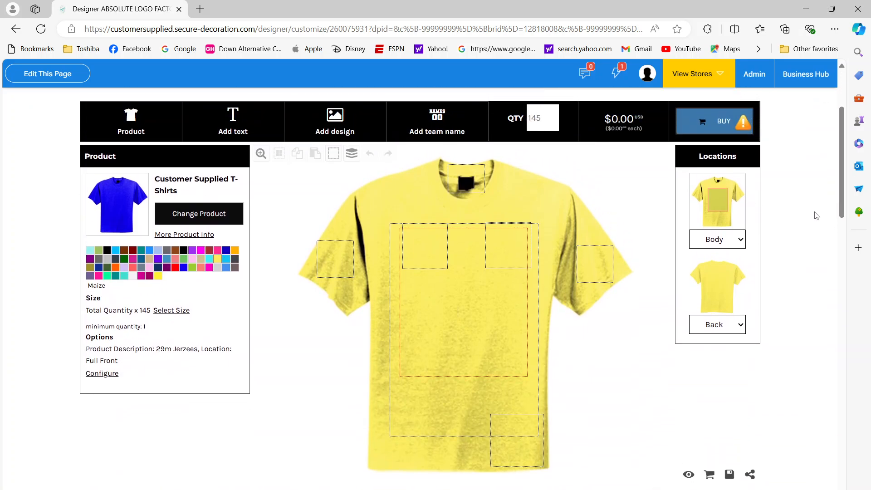
pyautogui.click(503, 255)
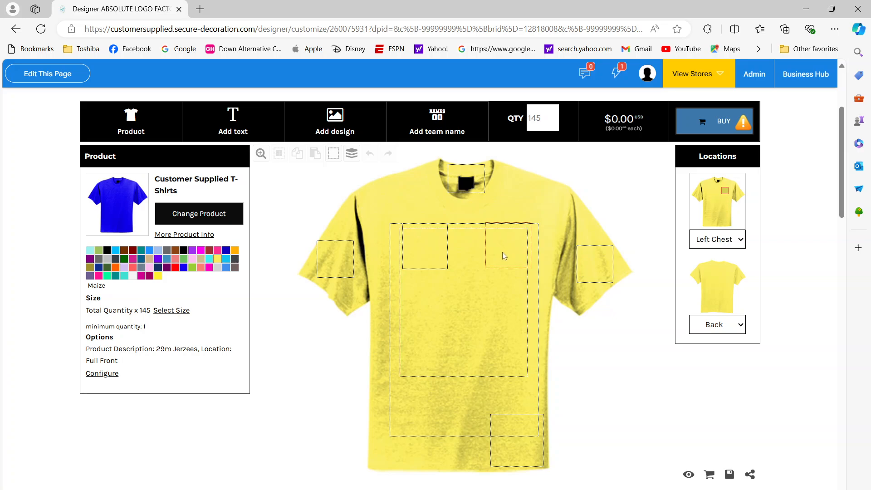
pyautogui.click(418, 260)
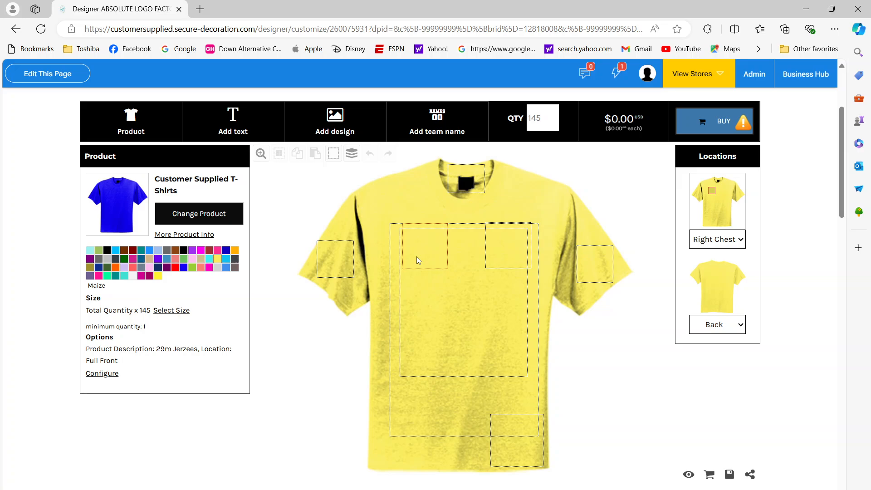
pyautogui.click(443, 367)
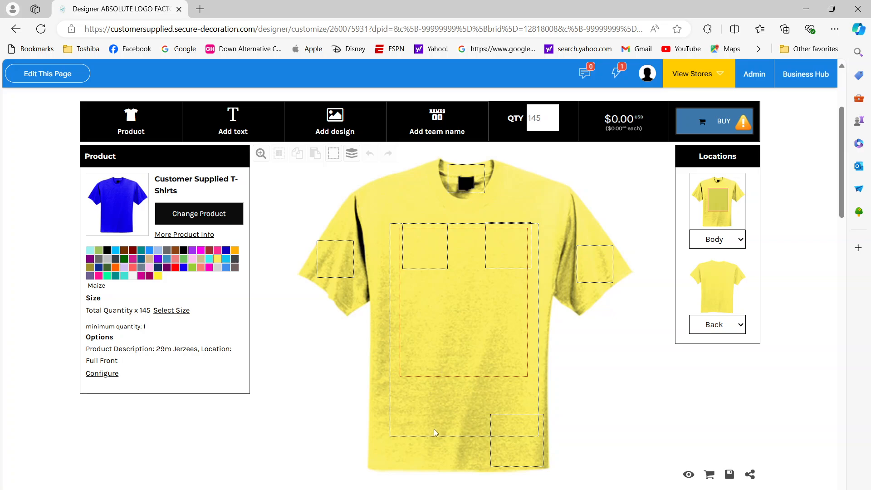
pyautogui.click(426, 417)
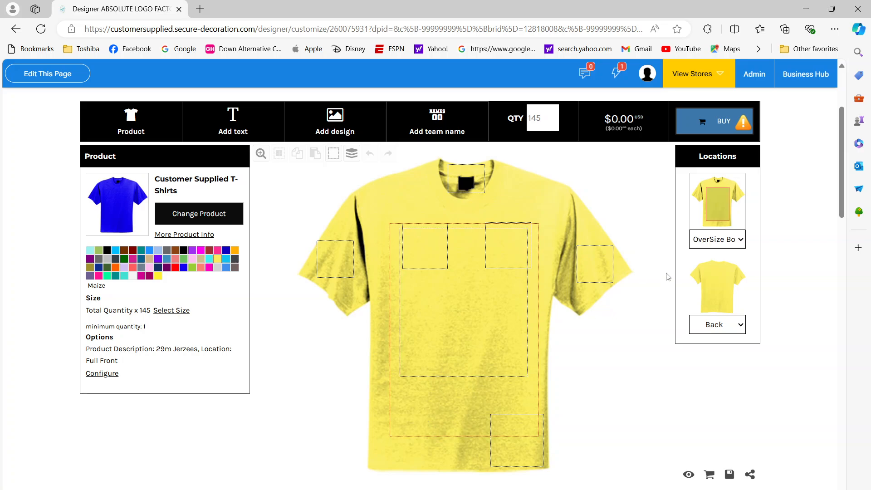
# - Change the T-shirt color to Glaxay Blue and make Body the active decoration location
pyautogui.click(225, 250)
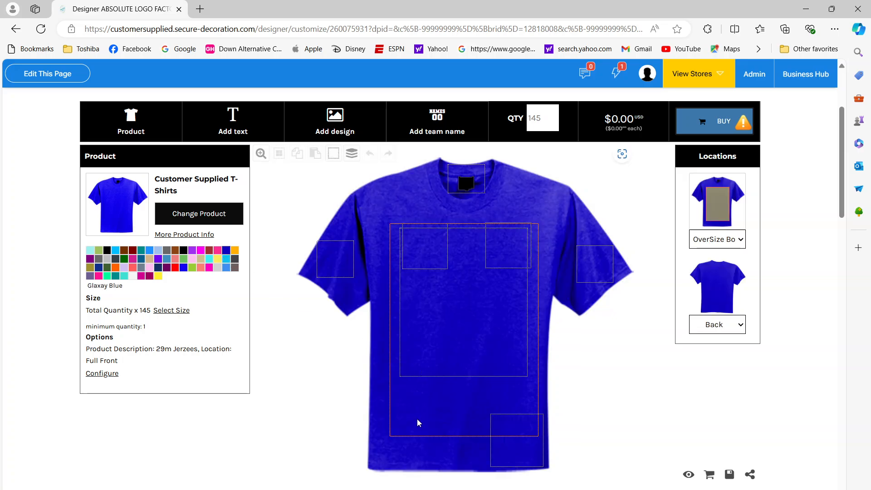
pyautogui.click(710, 244)
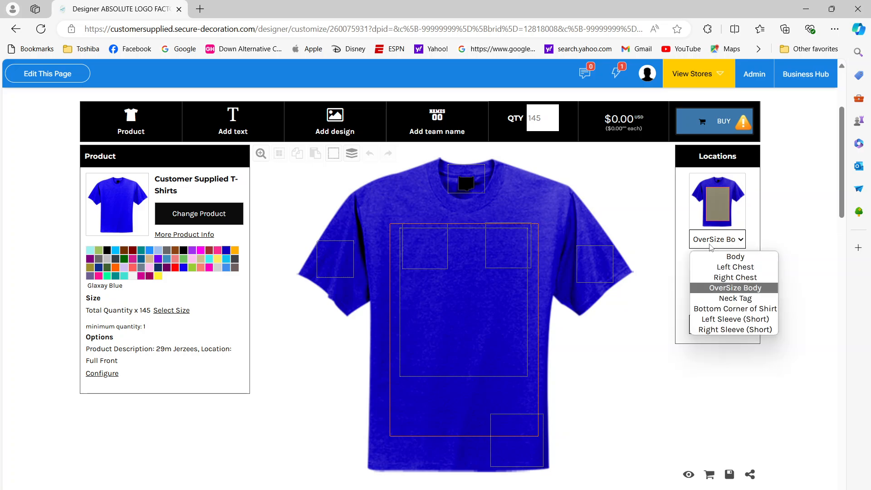
pyautogui.click(453, 338)
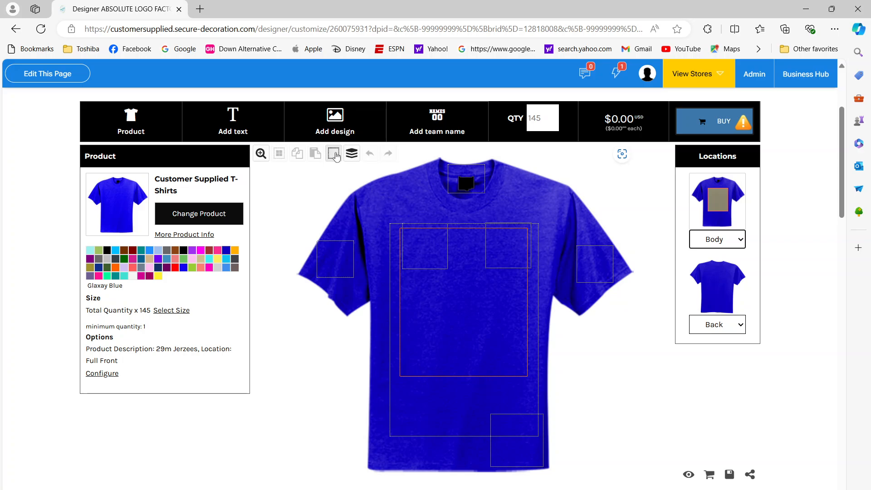
# - Add the uploaded Texas flag image to the T-shirt body as a Screen Printing (Bulk) design
pyautogui.click(338, 119)
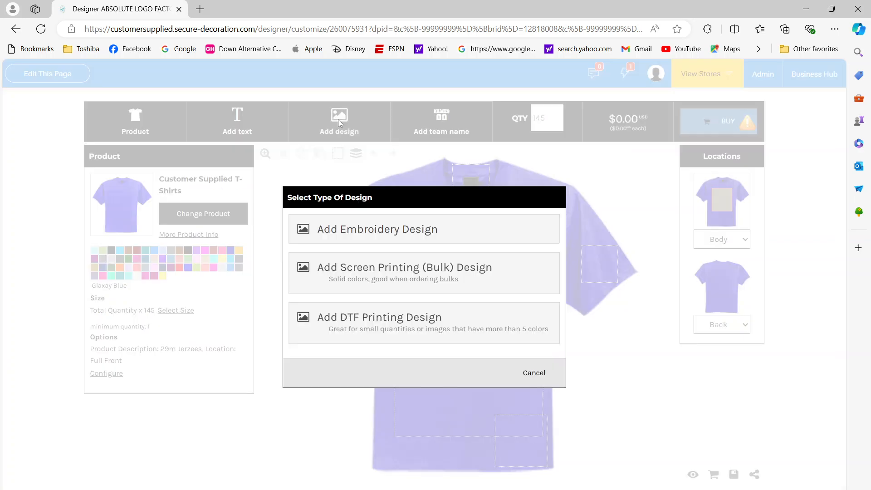
pyautogui.click(369, 276)
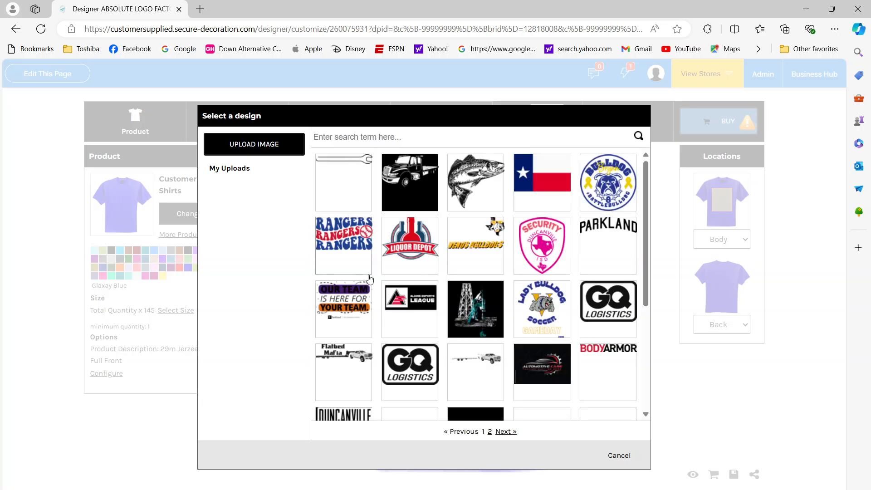
pyautogui.click(540, 190)
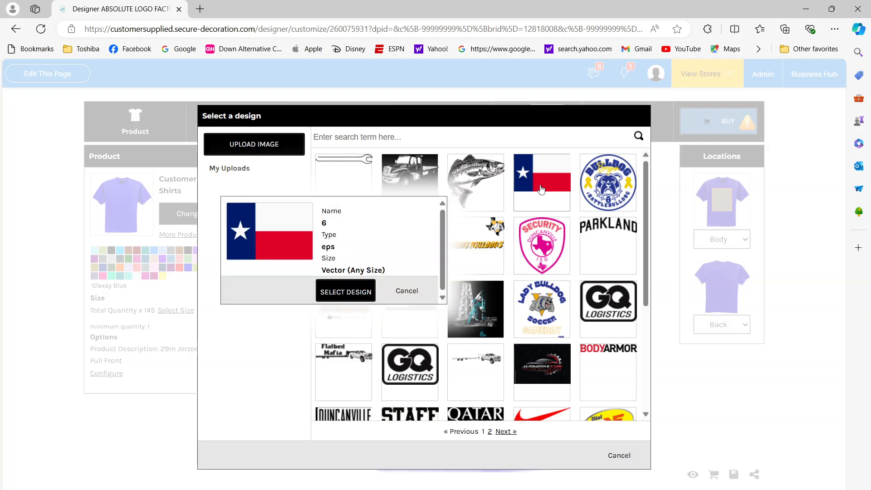
pyautogui.click(344, 294)
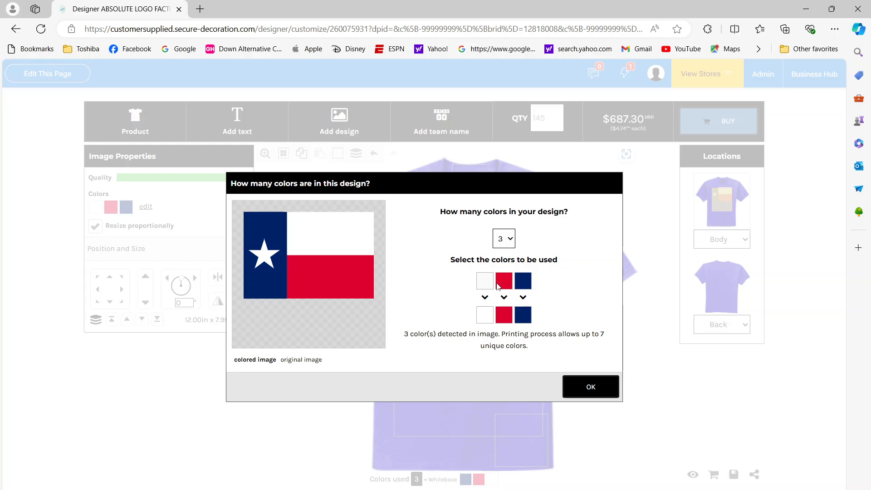
# - Examine the Standard Colors and Custom PMS palettes available for the flag's white
pyautogui.click(483, 321)
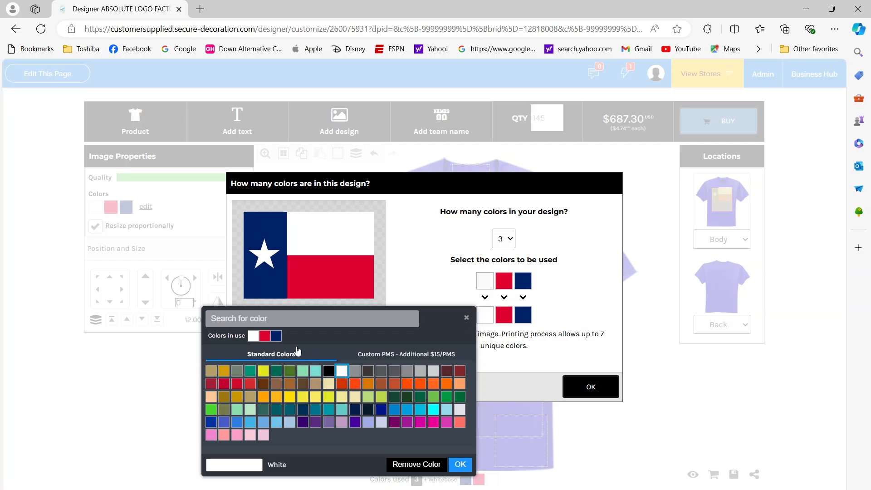
pyautogui.click(420, 359)
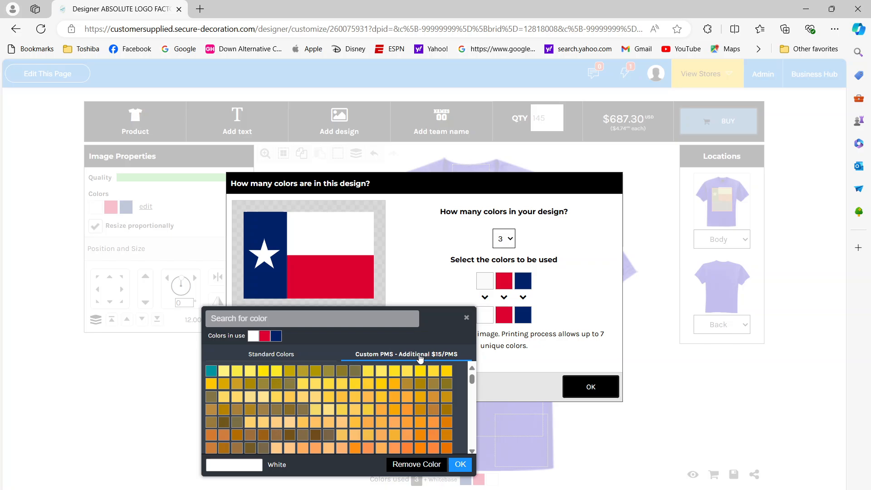
pyautogui.click(590, 387)
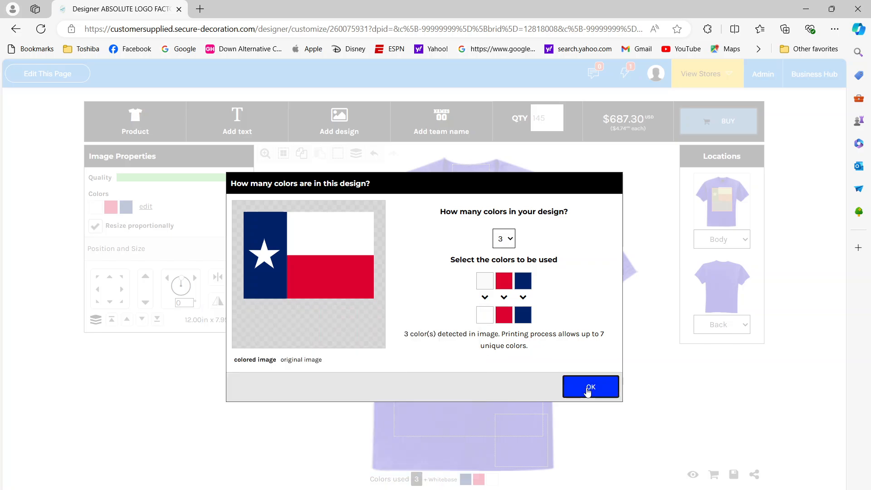
# - Replace the flag's red with the standard color Red- 186C
pyautogui.click(504, 315)
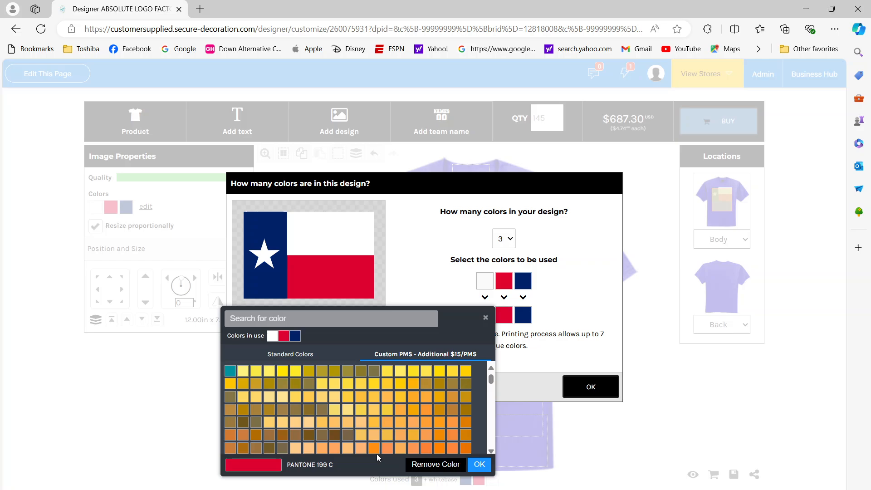
pyautogui.click(308, 358)
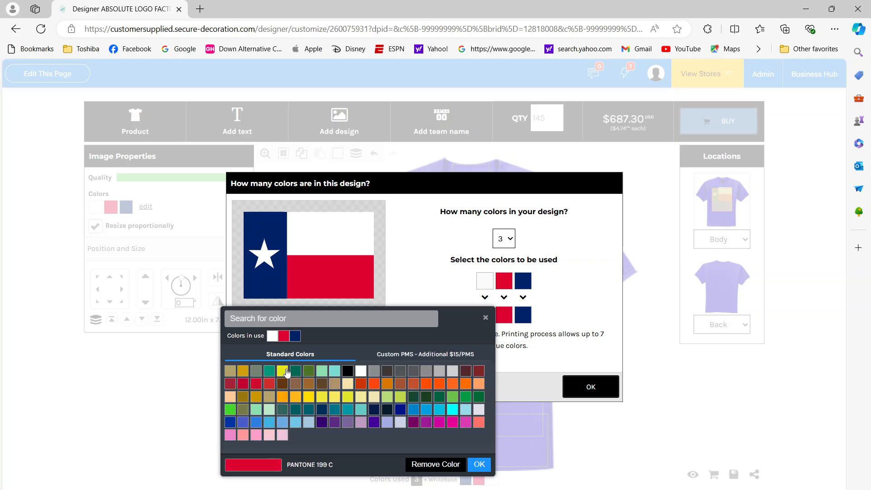
pyautogui.click(257, 385)
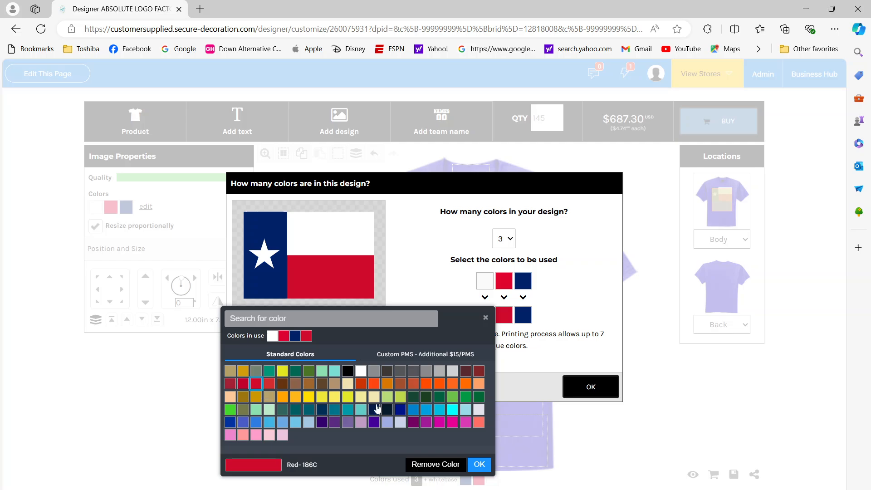
pyautogui.click(479, 465)
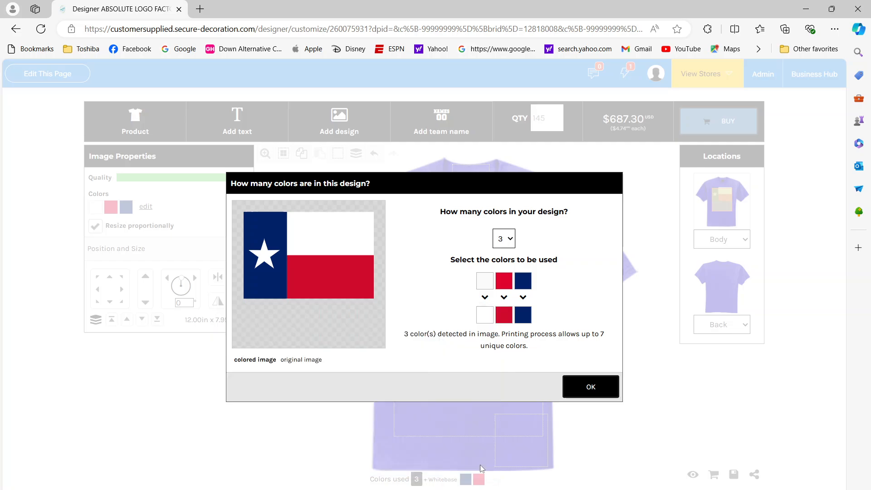
# - Replace the flag's dark blue with the standard color Reflex Blue and accept the three-color design
pyautogui.click(523, 315)
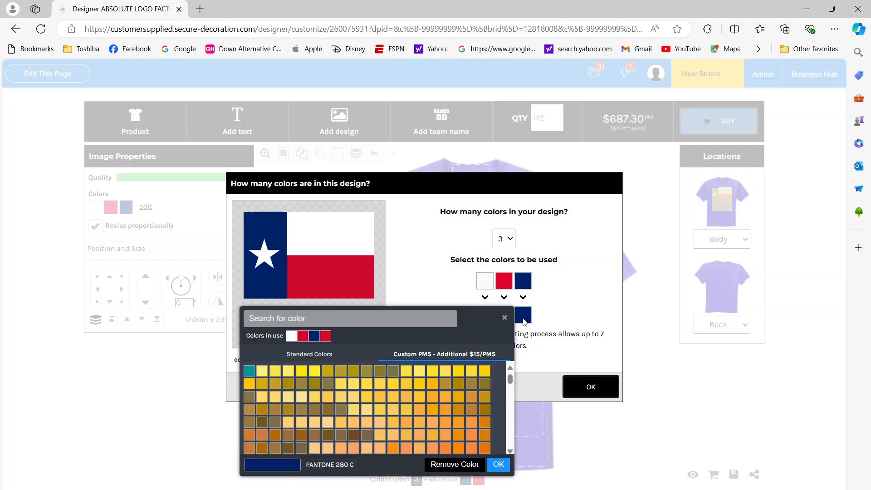
pyautogui.click(319, 356)
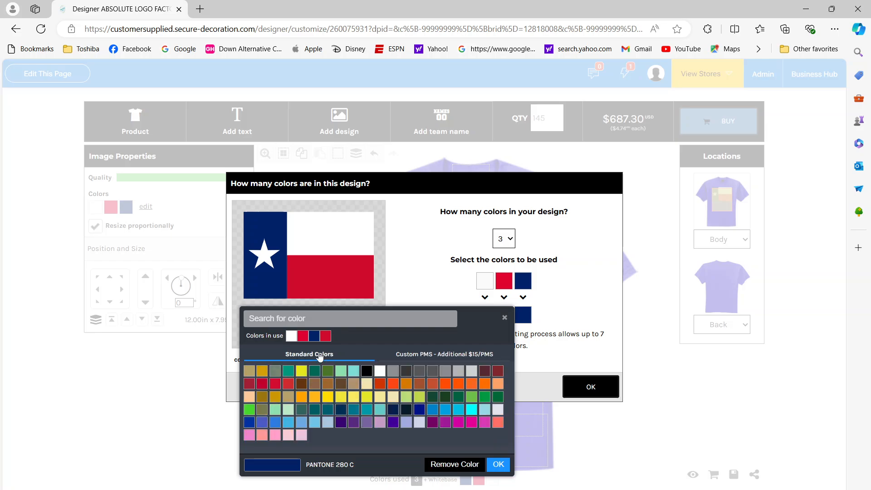
pyautogui.click(340, 423)
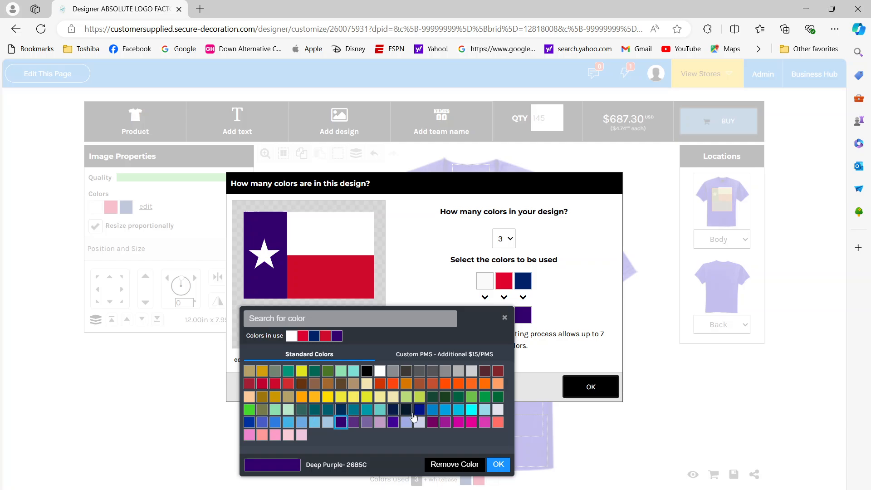
pyautogui.click(419, 409)
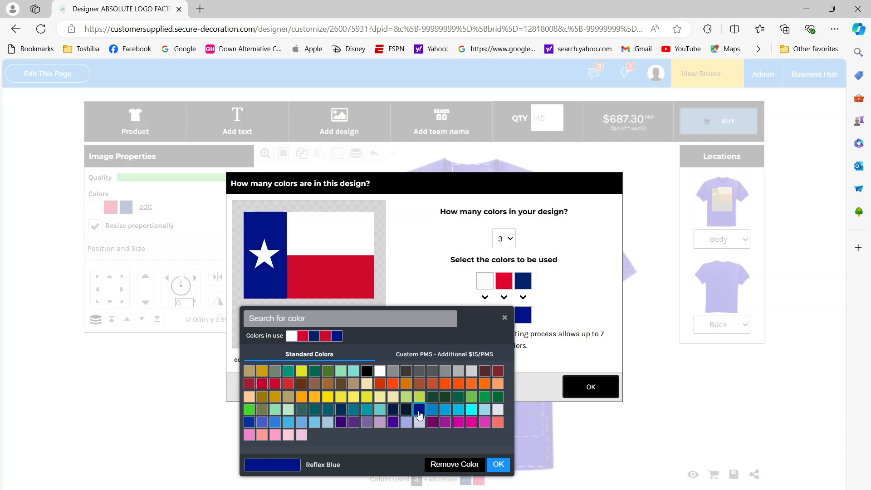
pyautogui.click(497, 467)
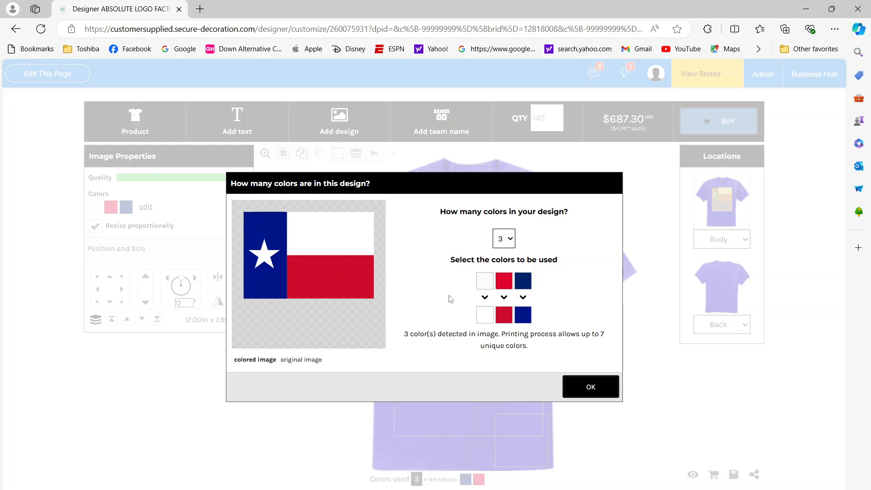
pyautogui.click(586, 389)
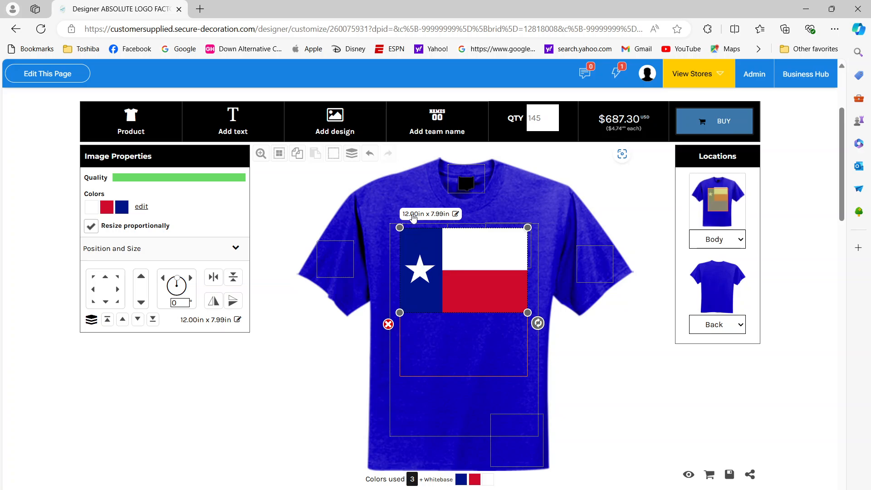
# - Resize the flag proportionally to 10 in wide and center it horizontally in the Body area
pyautogui.click(414, 215)
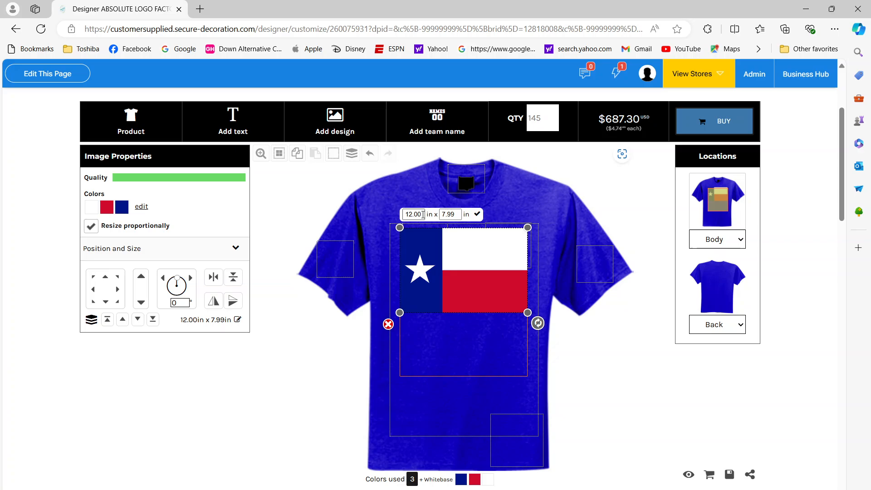
pyautogui.moveTo(423, 215); pyautogui.dragTo(395, 218)
pyautogui.write('10')
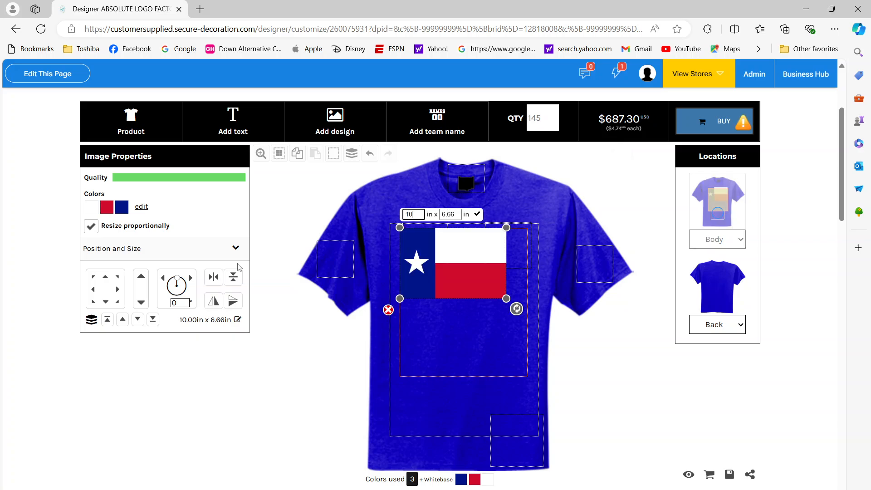
pyautogui.click(215, 280)
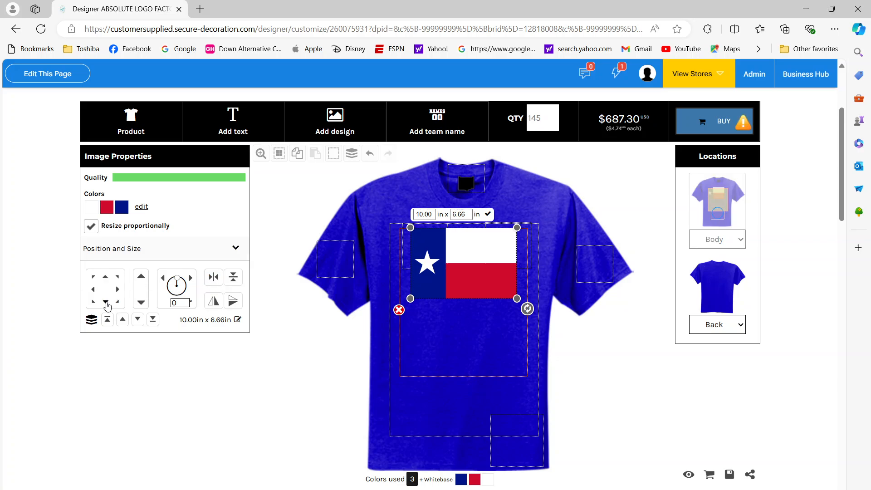
# - Adjust the flag's vertical position so it sits slightly below the upper edge of the Body area
pyautogui.click(106, 302)
pyautogui.click(105, 302)
pyautogui.click(105, 302)
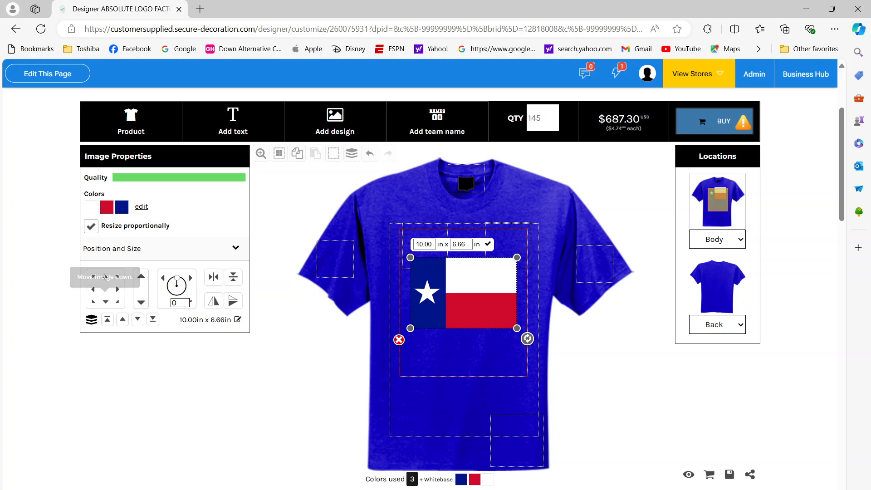
pyautogui.click(105, 278)
pyautogui.click(105, 279)
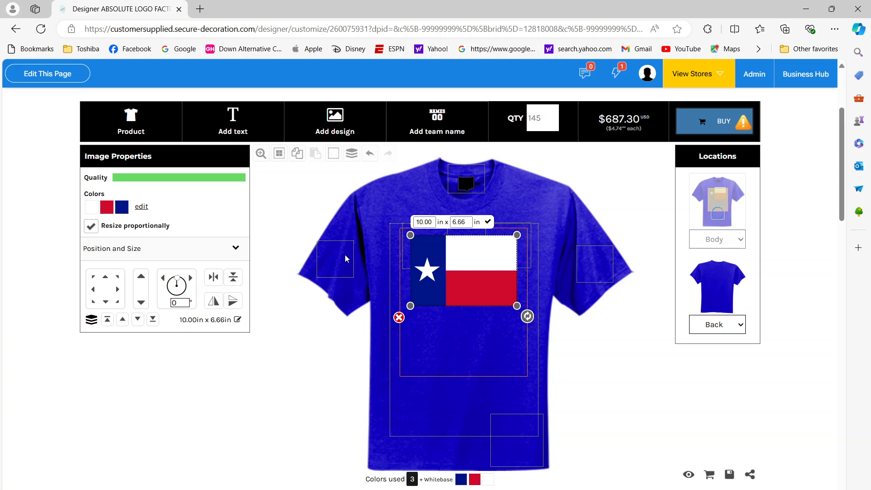
pyautogui.click(262, 154)
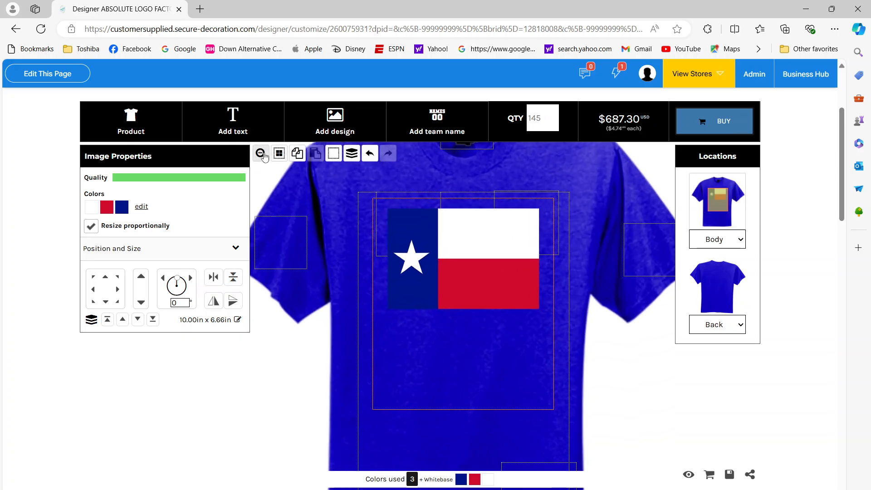
pyautogui.click(262, 154)
pyautogui.click(263, 154)
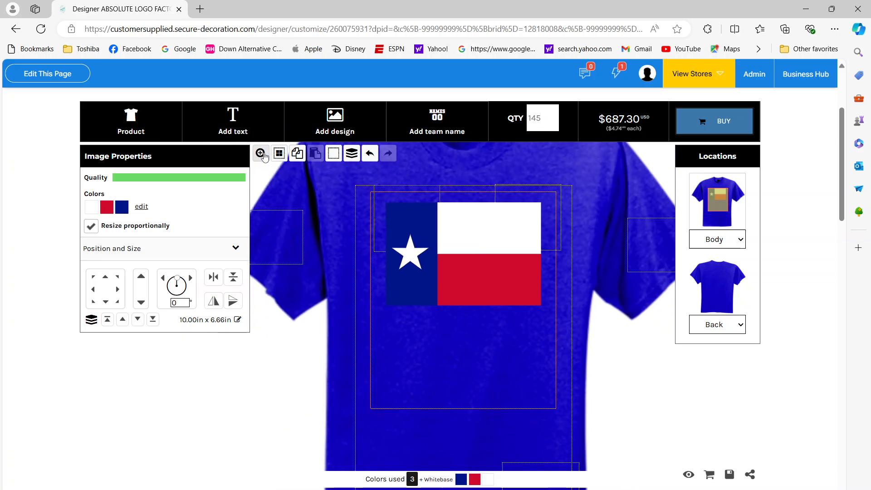
pyautogui.click(261, 155)
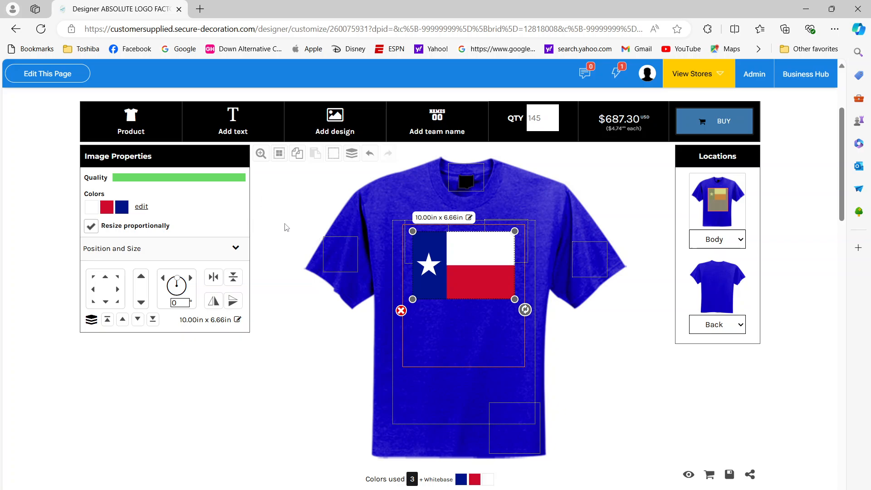
# - Change the T-shirt color to White and add the flag shirt to the cart
pyautogui.click(344, 226)
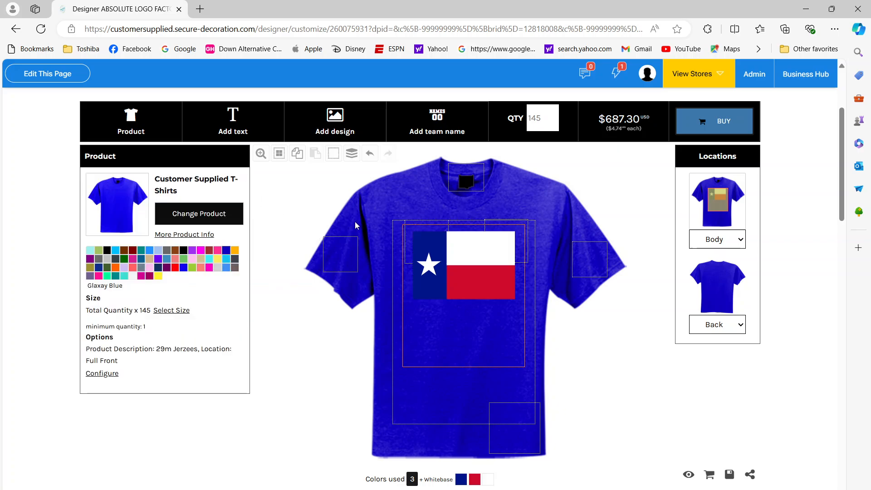
pyautogui.click(133, 277)
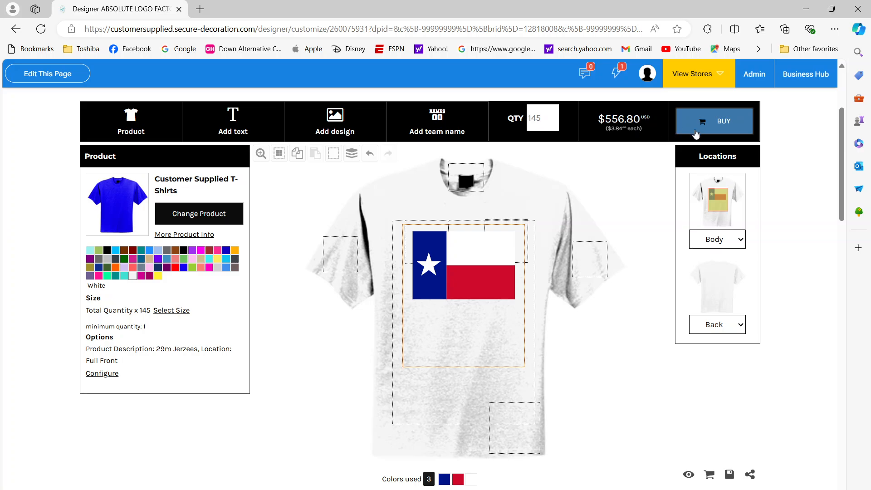
pyautogui.click(723, 122)
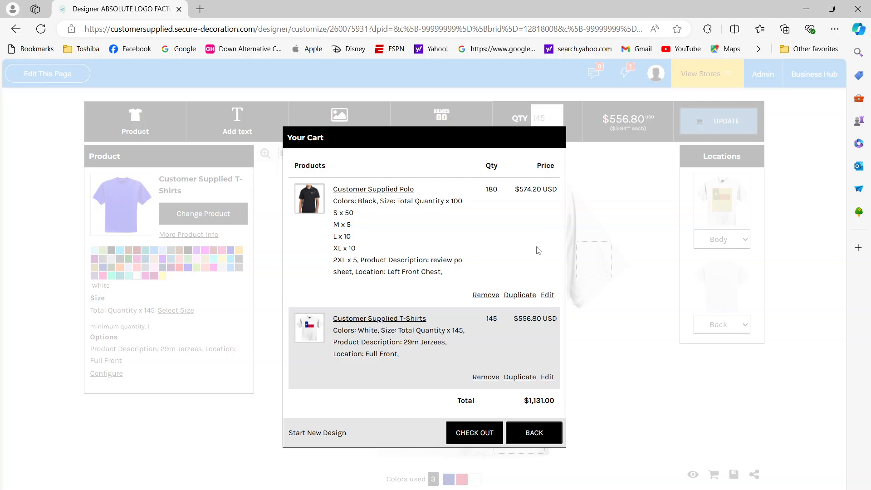
# - Start a new T-shirt design and add a Screen Printing (Bulk) design by re-using the existing Texas flag
pyautogui.click(307, 433)
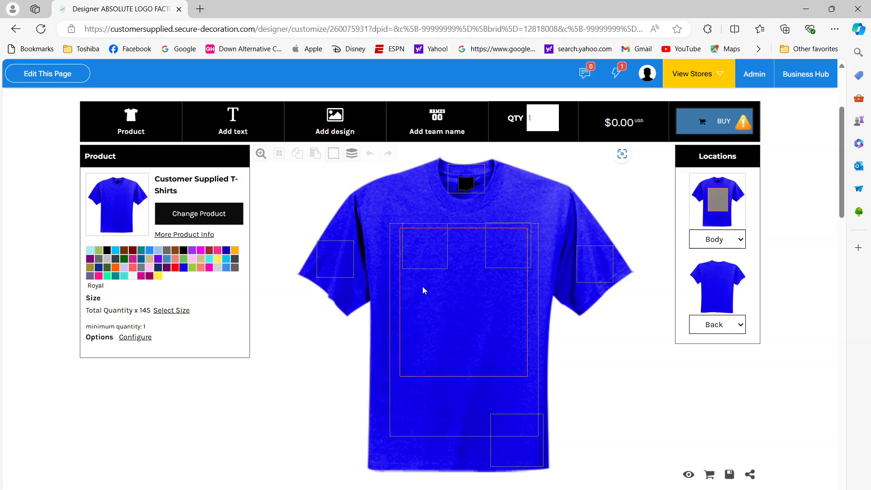
pyautogui.click(338, 122)
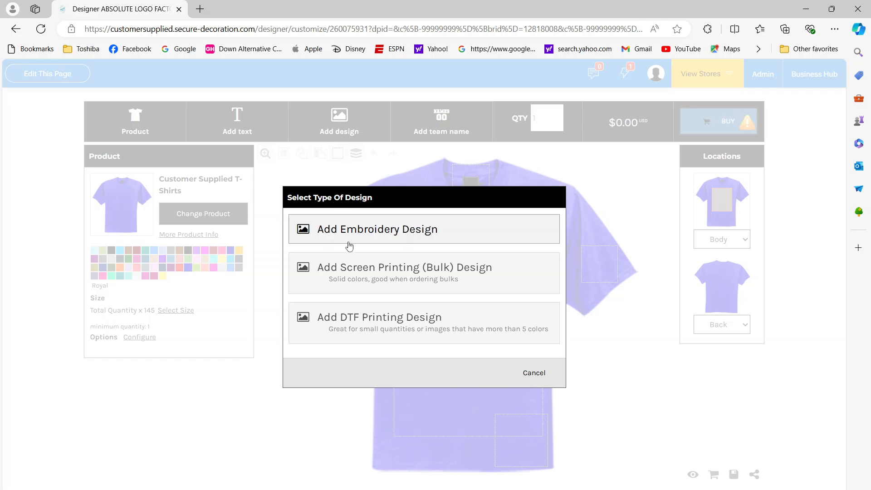
pyautogui.click(355, 280)
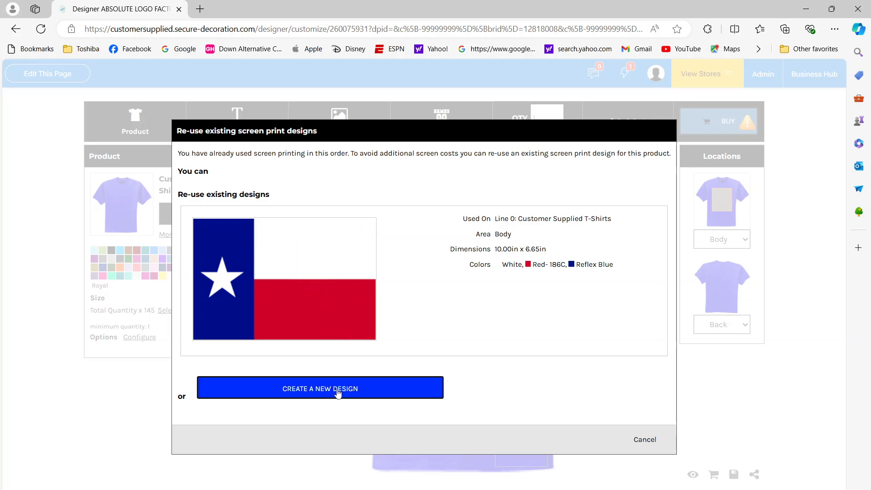
pyautogui.click(292, 289)
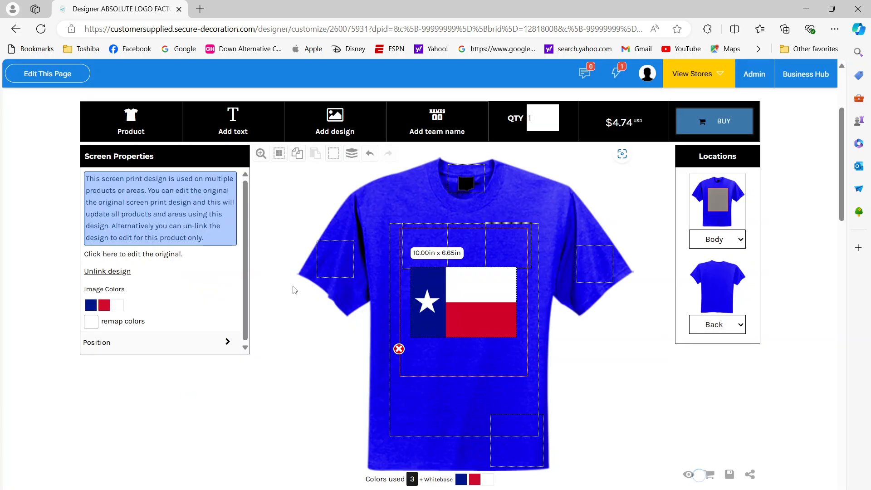
# - Set the new T-shirt's Total Quantity to 144 and deselect the flag
pyautogui.click(533, 123)
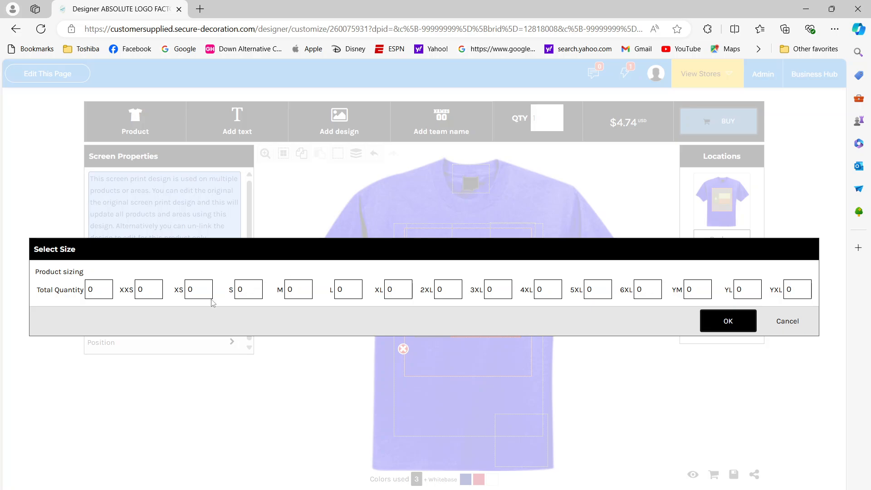
pyautogui.click(92, 293)
pyautogui.press('BackSpace')
pyautogui.write('144')
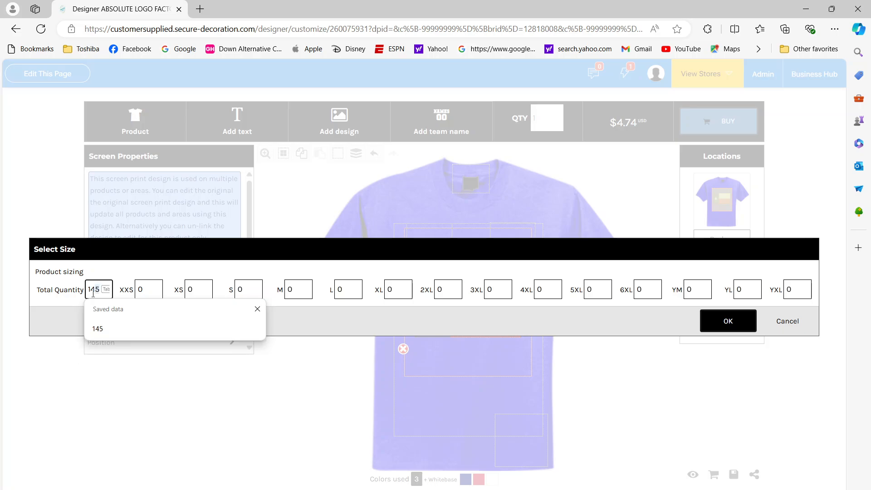
pyautogui.click(726, 322)
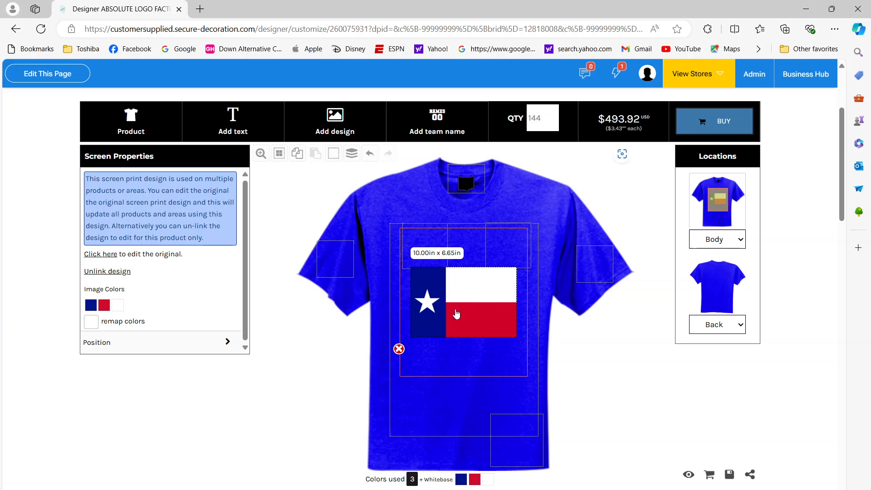
pyautogui.click(445, 401)
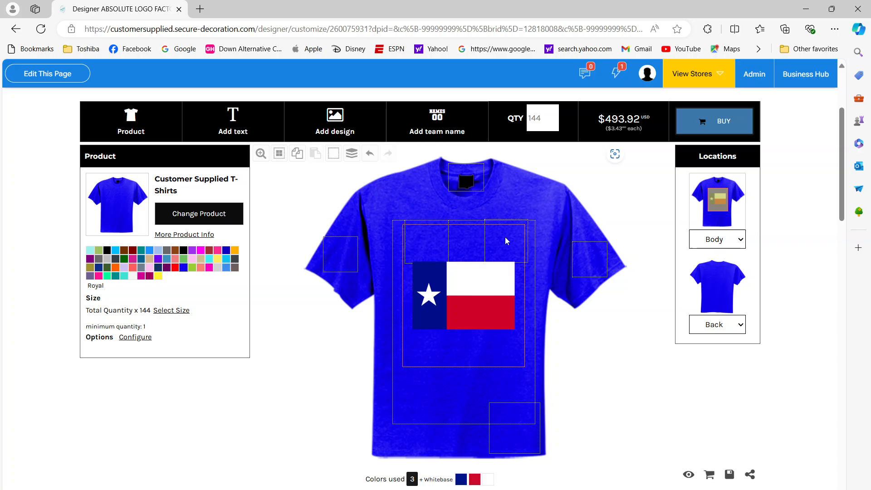
# - Attempt to buy the Royal T-shirt, and enter "29m blue jerzees" as its required Product Description
pyautogui.click(723, 124)
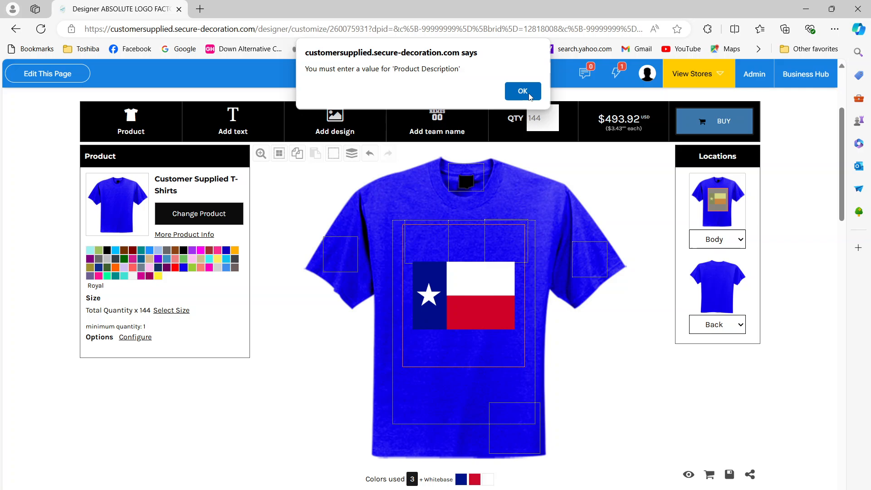
pyautogui.click(523, 91)
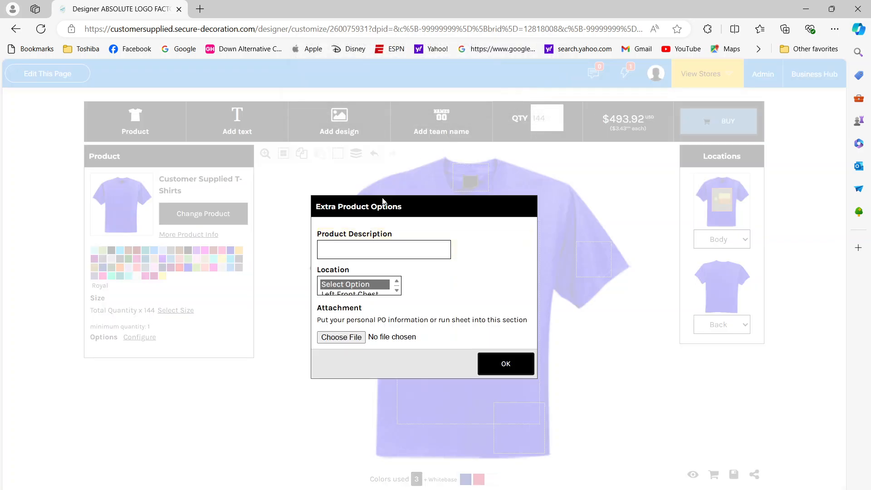
pyautogui.click(360, 247)
pyautogui.write('29')
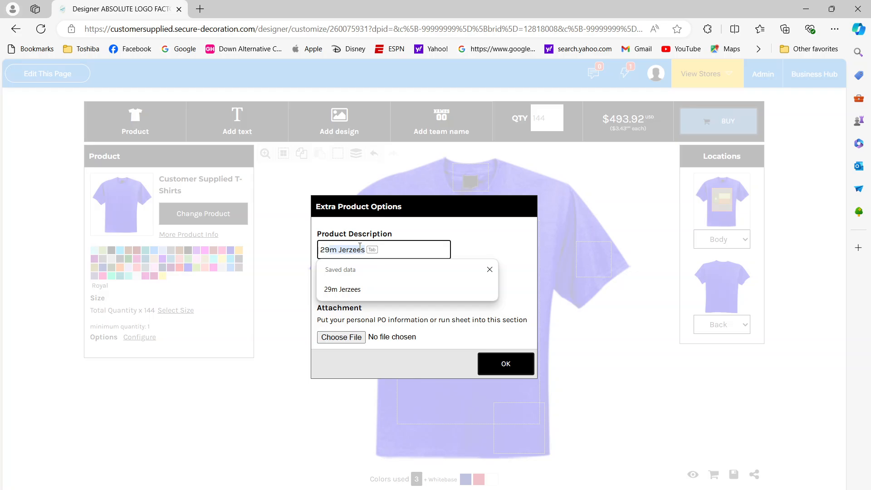
pyautogui.write('m blue jerzees')
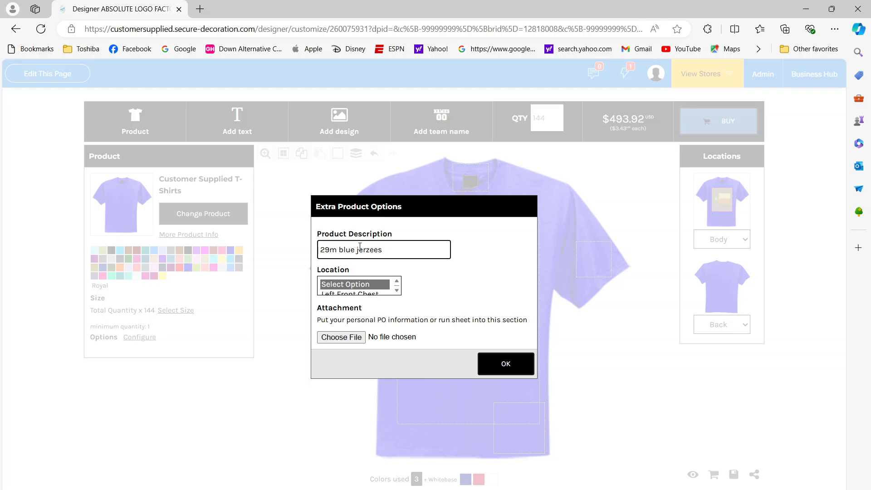
pyautogui.click(512, 375)
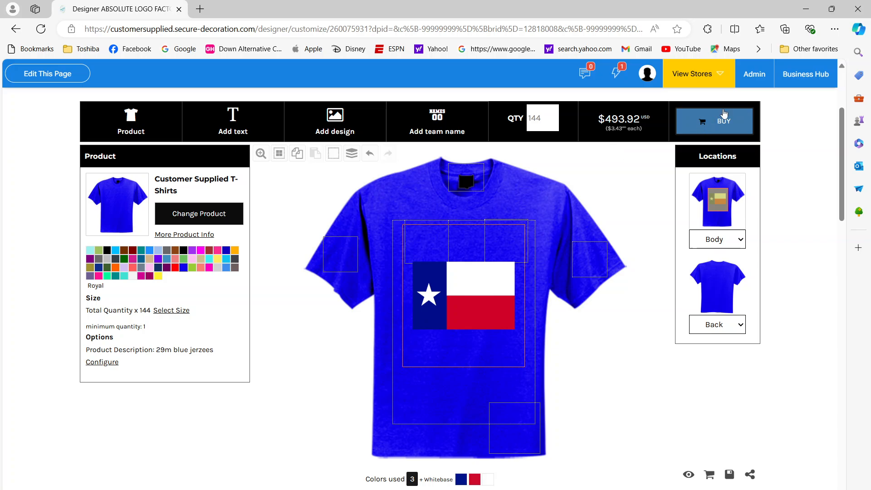
# - Set the Royal T-shirt's Location option to Full Front and add the shirt to the cart
pyautogui.click(713, 131)
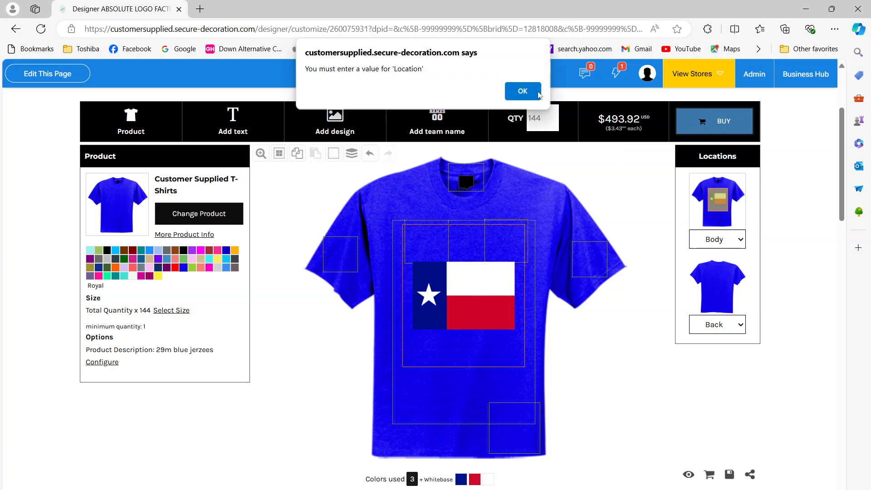
pyautogui.click(520, 96)
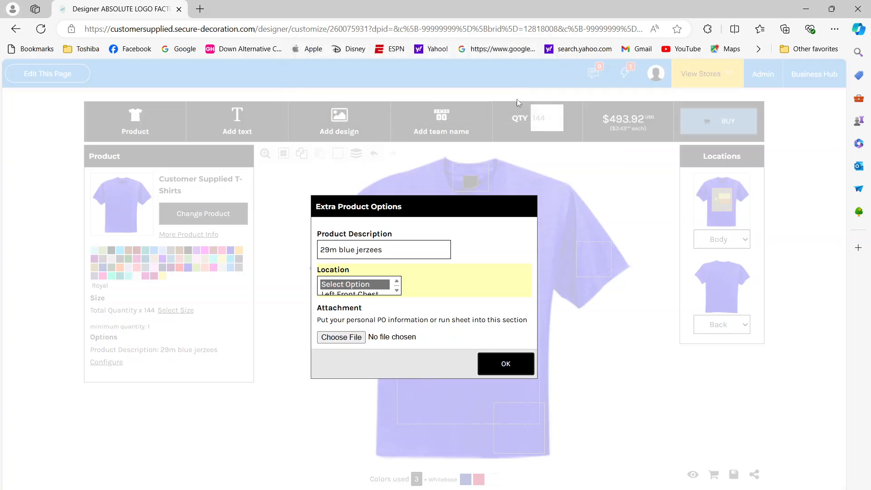
pyautogui.click(398, 291)
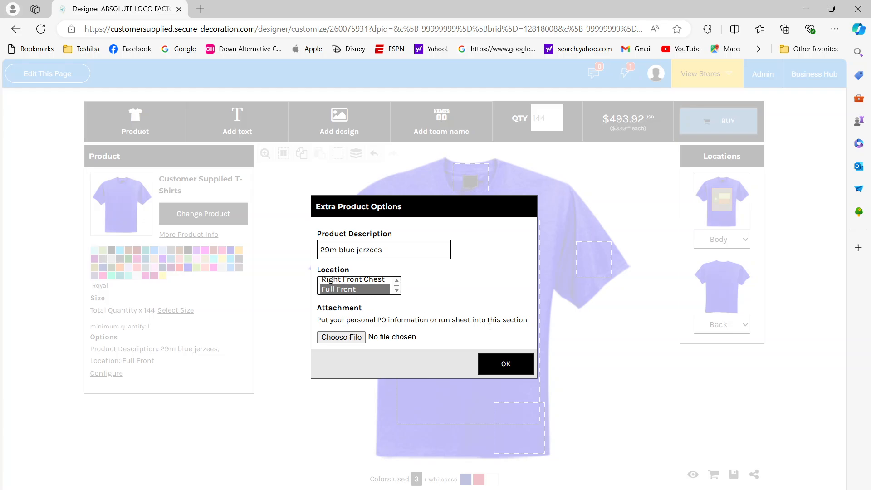
pyautogui.click(510, 363)
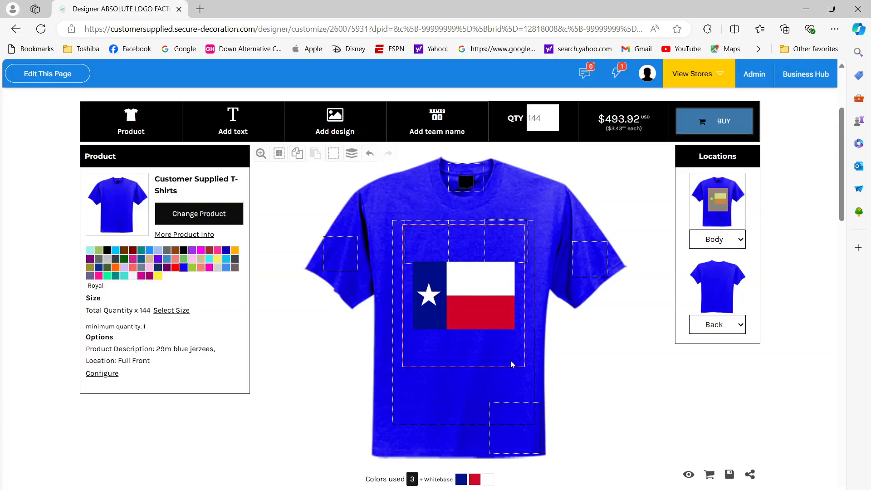
pyautogui.click(715, 116)
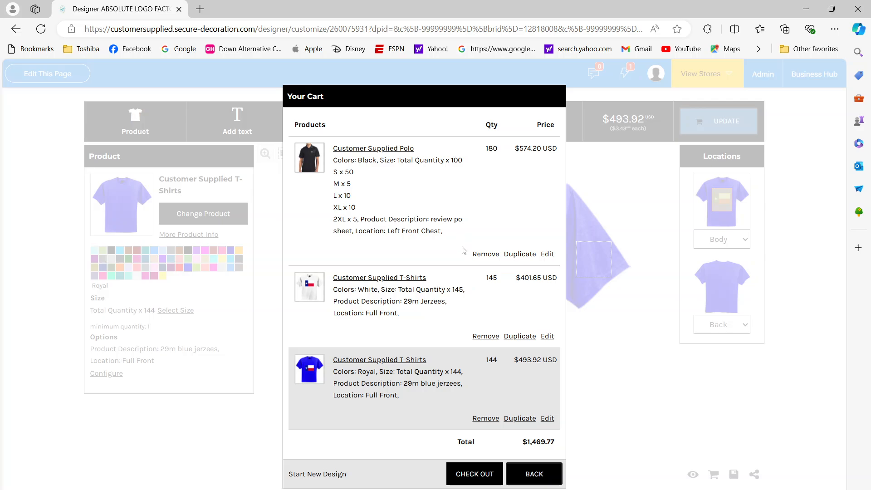
# - Remove the Customer Supplied Polo from the cart and check out with the two remaining T-shirts
pyautogui.click(486, 256)
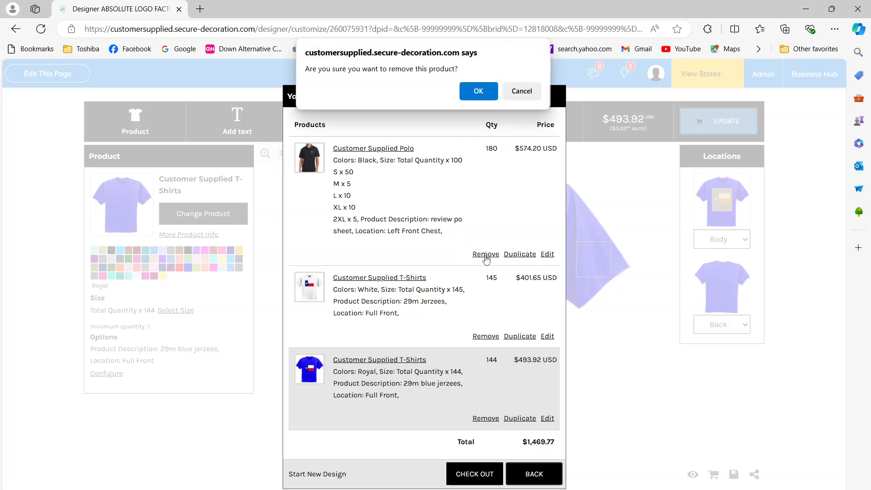
pyautogui.click(479, 92)
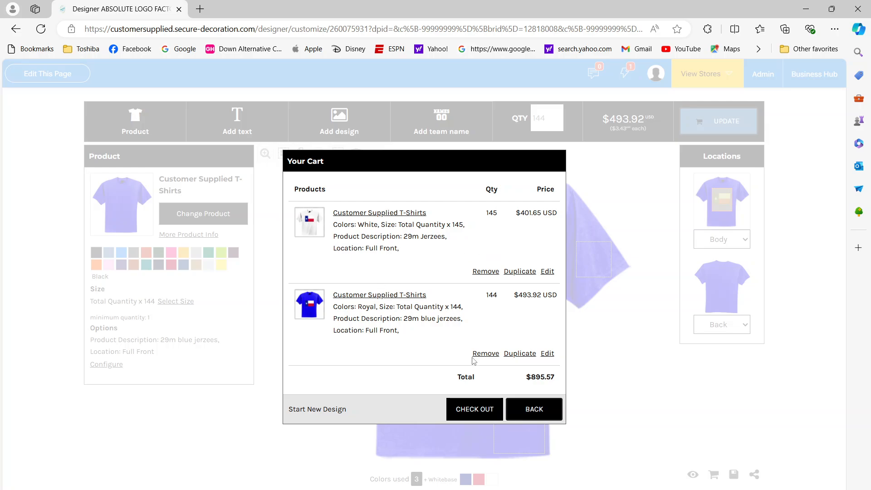
pyautogui.click(473, 414)
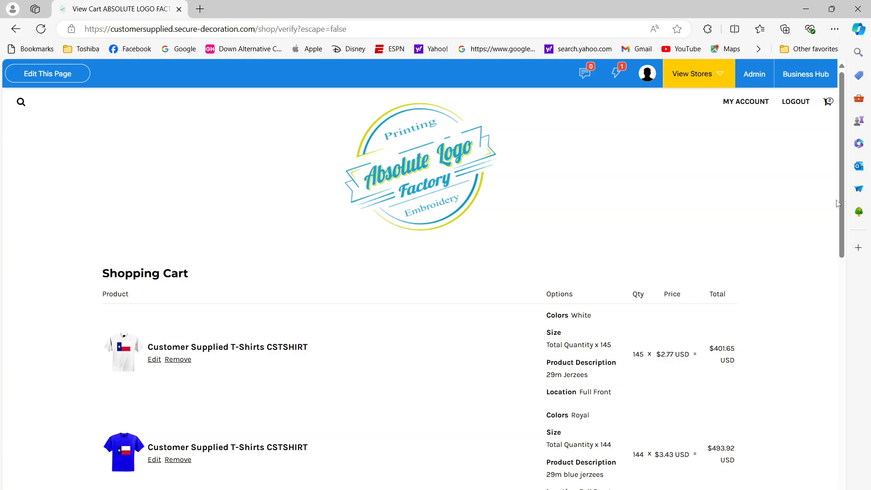
# - Review the shopping cart's items, totals and fee notices, and proceed to the checkout's Address step
pyautogui.scroll(-3, 842, 242)
pyautogui.scroll(-3, 842, 241)
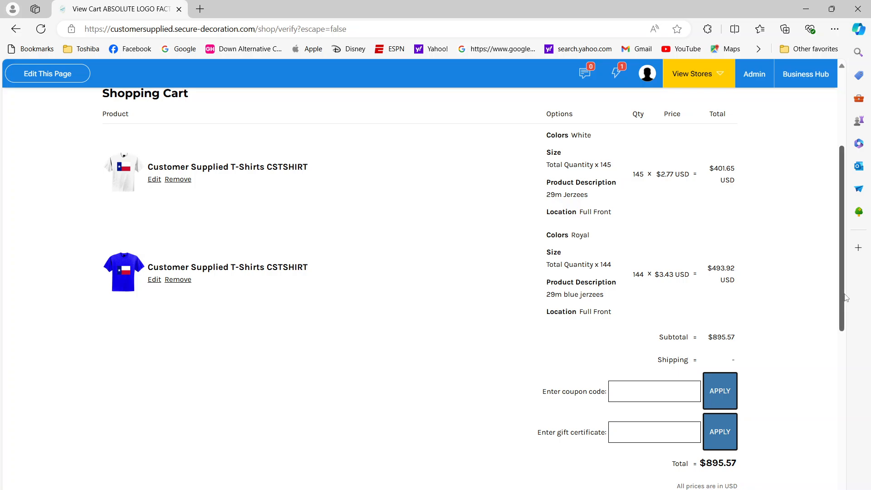
pyautogui.moveTo(842, 296); pyautogui.dragTo(839, 402)
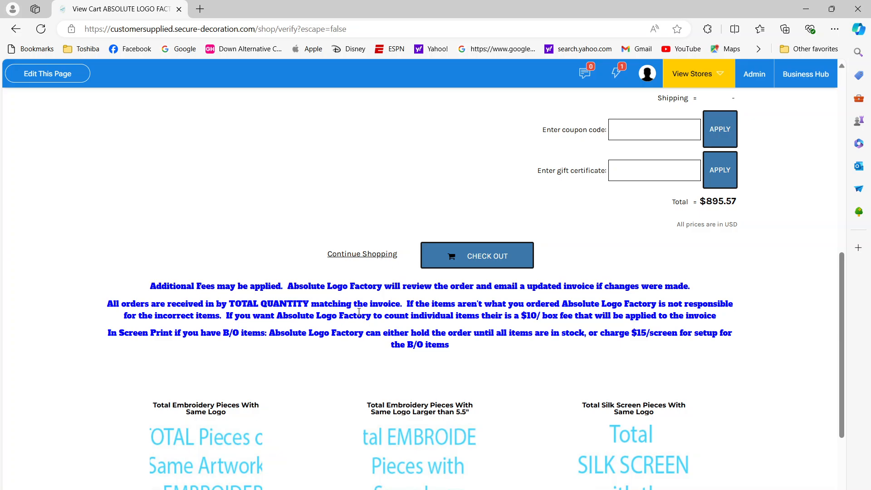
pyautogui.click(498, 268)
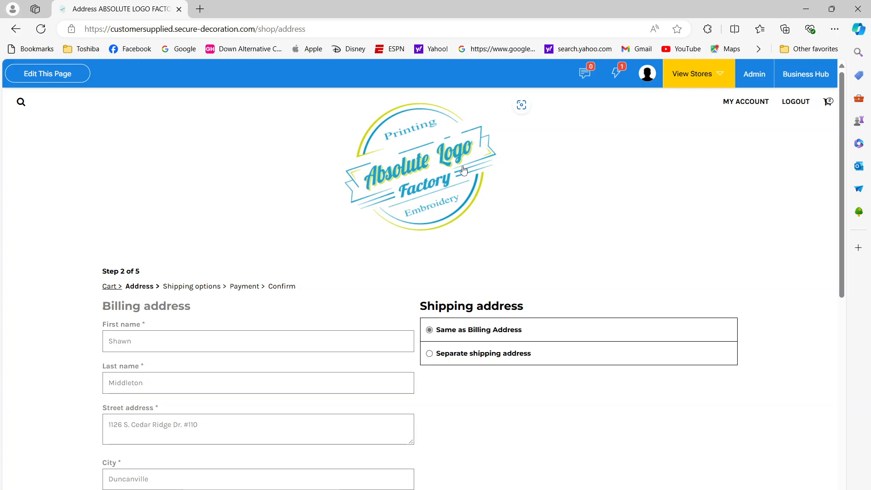
pyautogui.hotkey('alt', 'Tab')
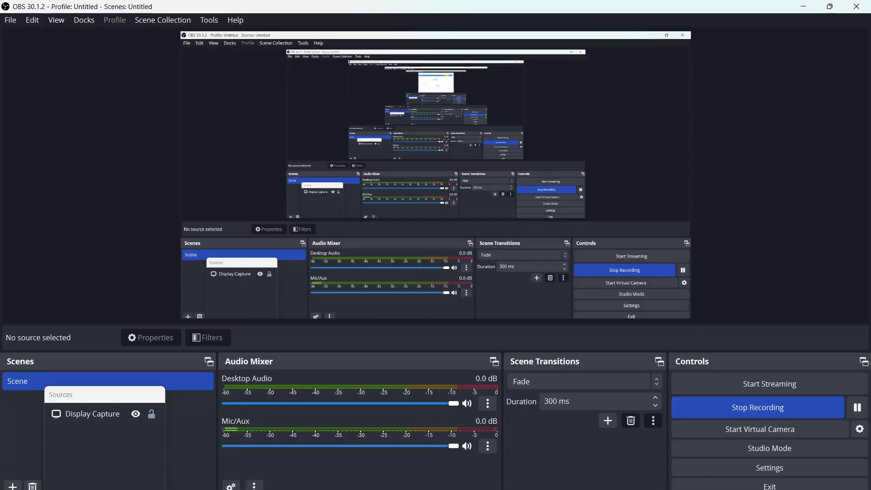